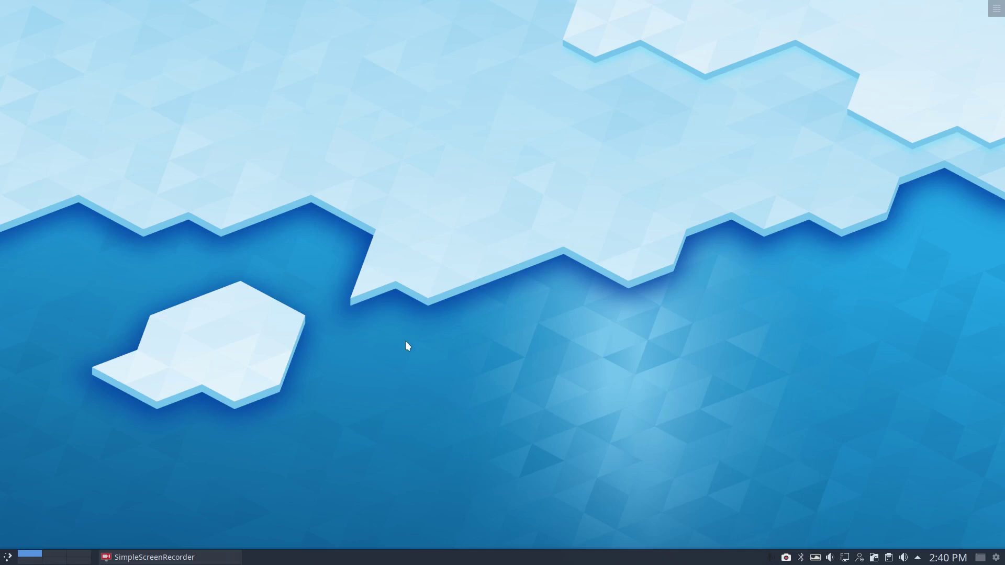
Open a terminal, move it to the right of the screen, then close it.
{"action": "key", "text": "ctrl+alt+t"}
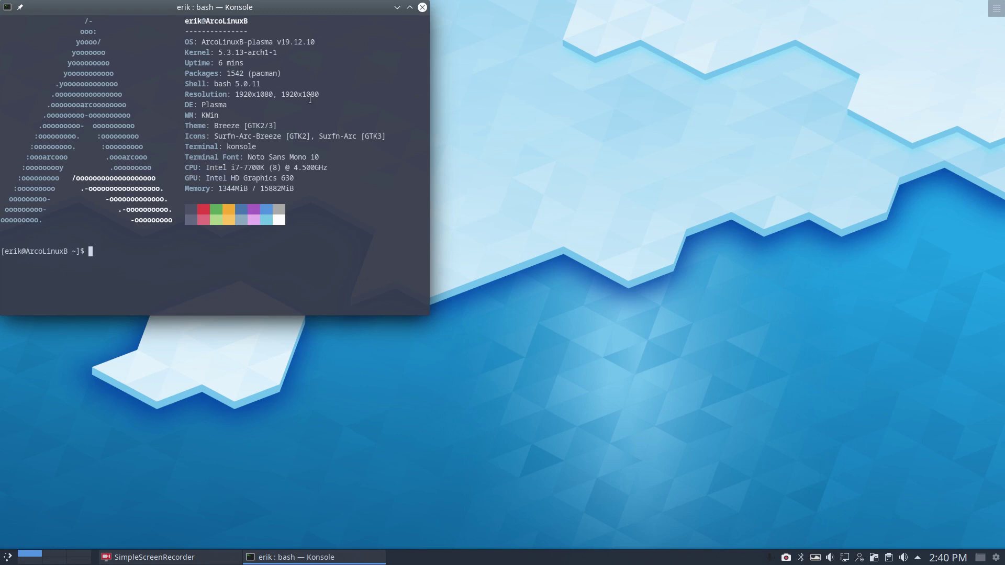
{"action": "left_click_drag", "start_coordinate": [281, 11], "coordinate": [760, 121]}
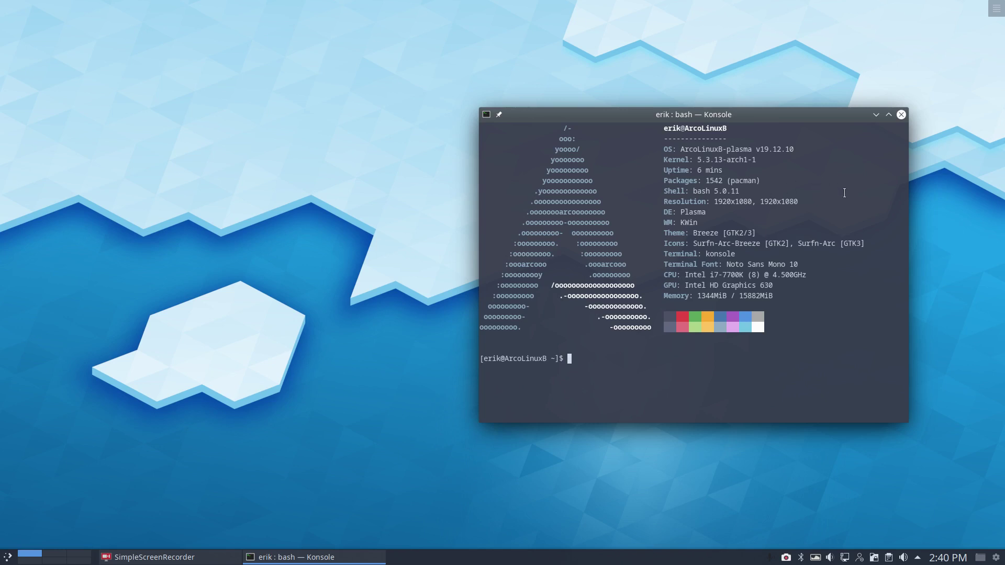
{"action": "left_click", "coordinate": [902, 116]}
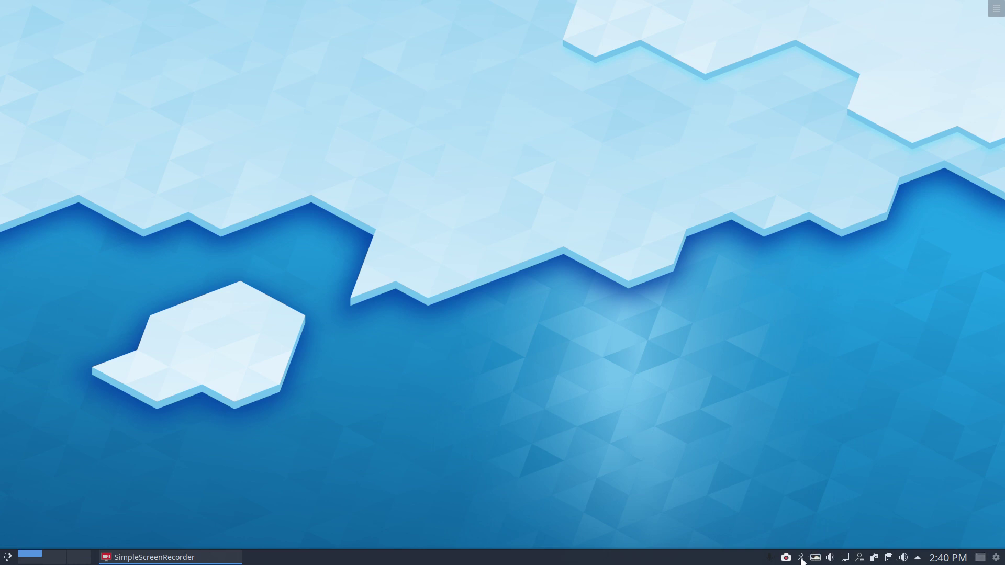
Start logging out from the application launcher, then cancel to stay on the desktop.
{"action": "left_click", "coordinate": [7, 558]}
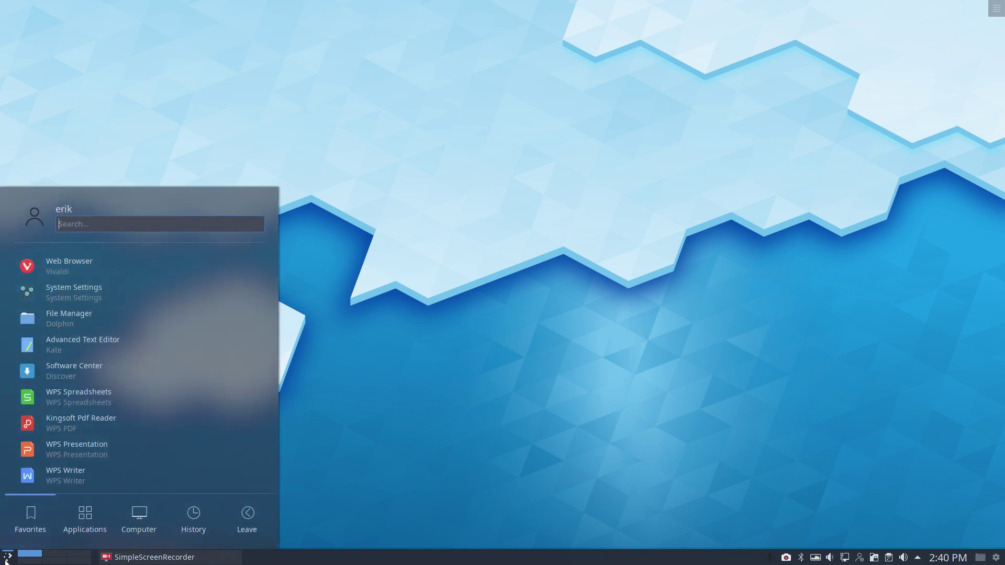
{"action": "mouse_move", "coordinate": [104, 529]}
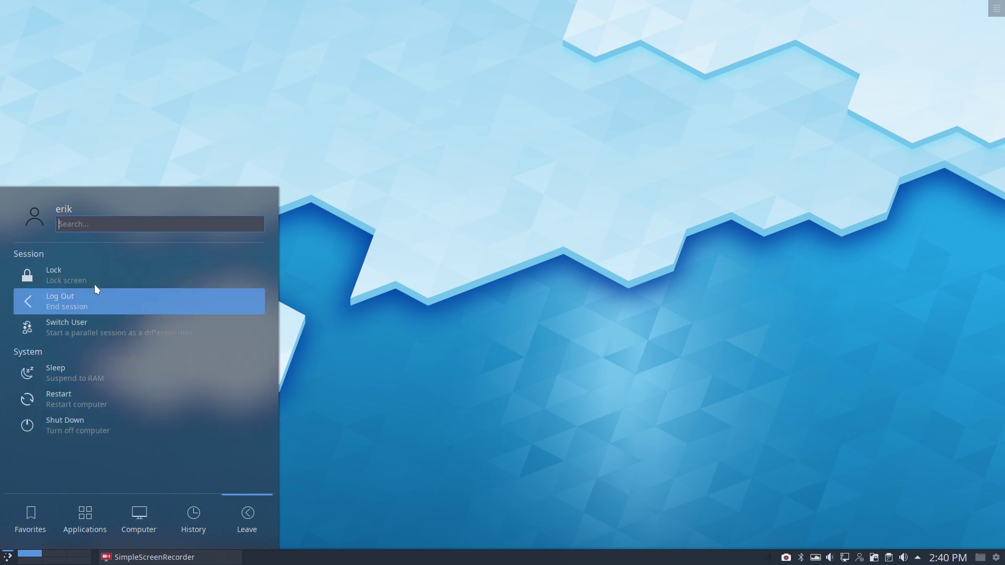
{"action": "left_click", "coordinate": [321, 414]}
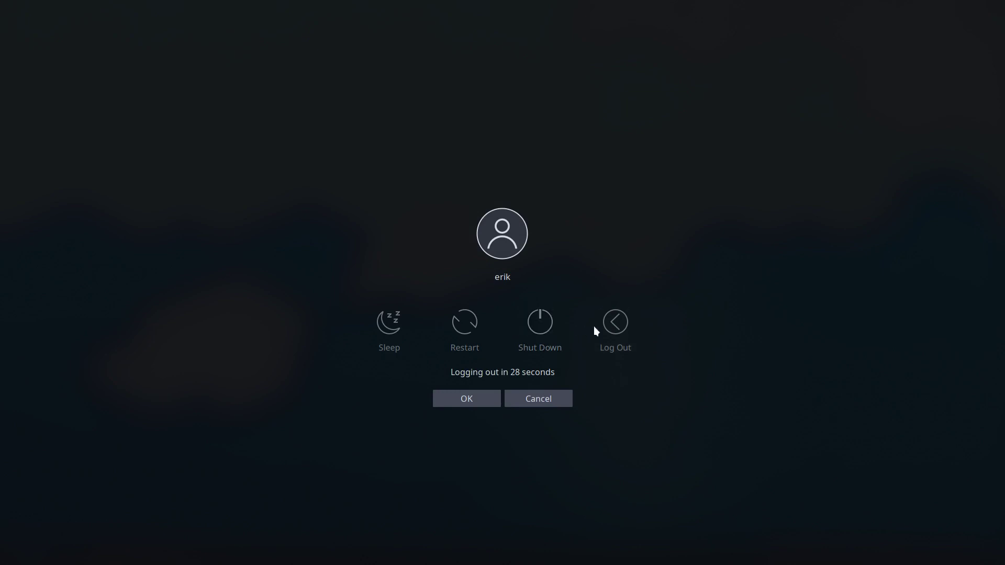
{"action": "left_click", "coordinate": [543, 403]}
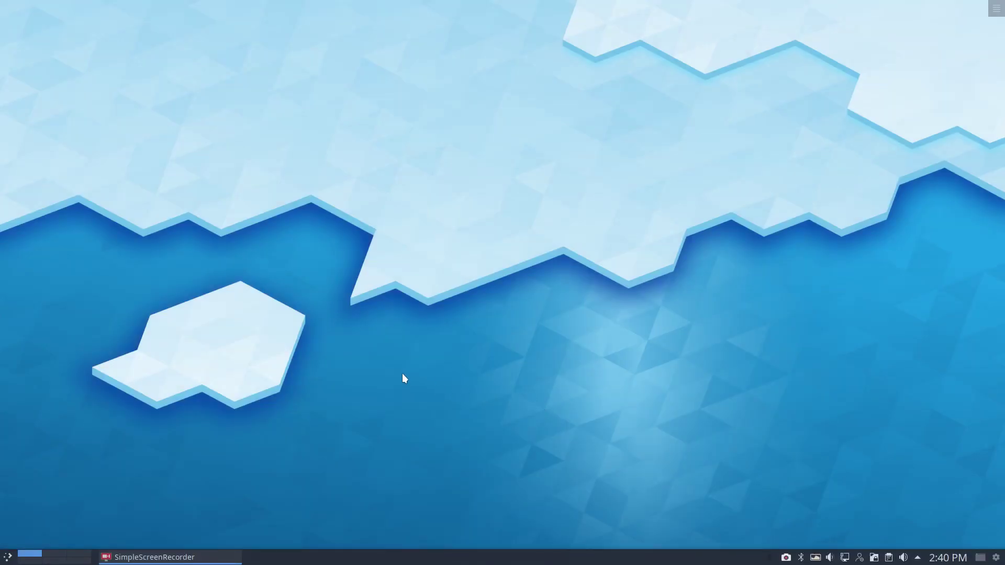
Launch WPS Spreadsheets, create a new blank spreadsheet, then close the program.
{"action": "left_click", "coordinate": [7, 556]}
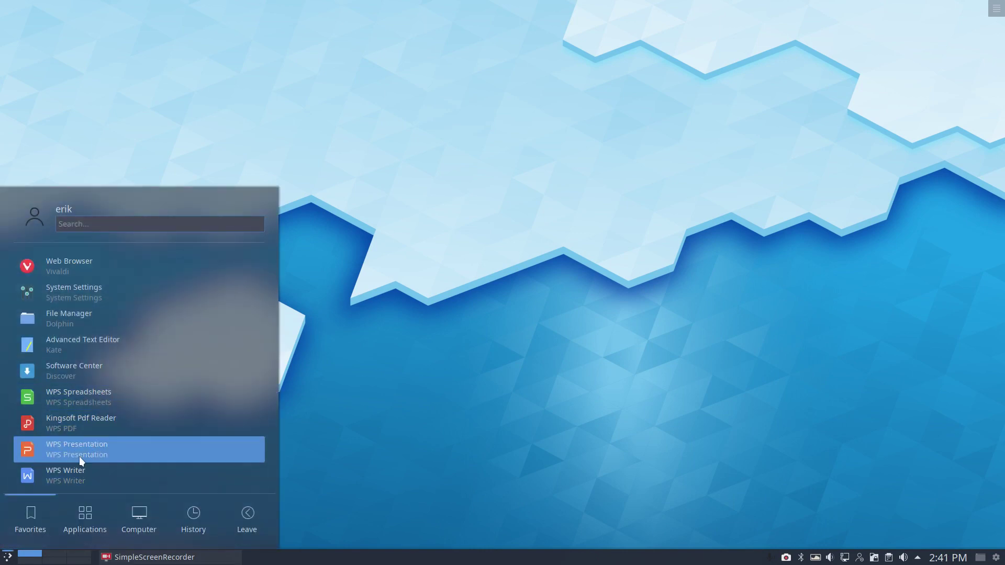
{"action": "left_click", "coordinate": [80, 402]}
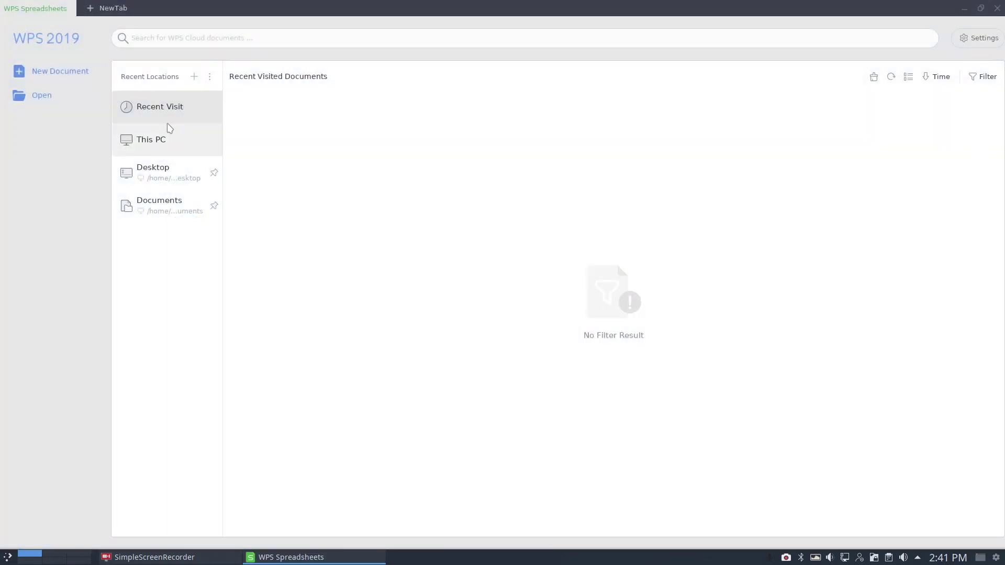
{"action": "left_click", "coordinate": [58, 72]}
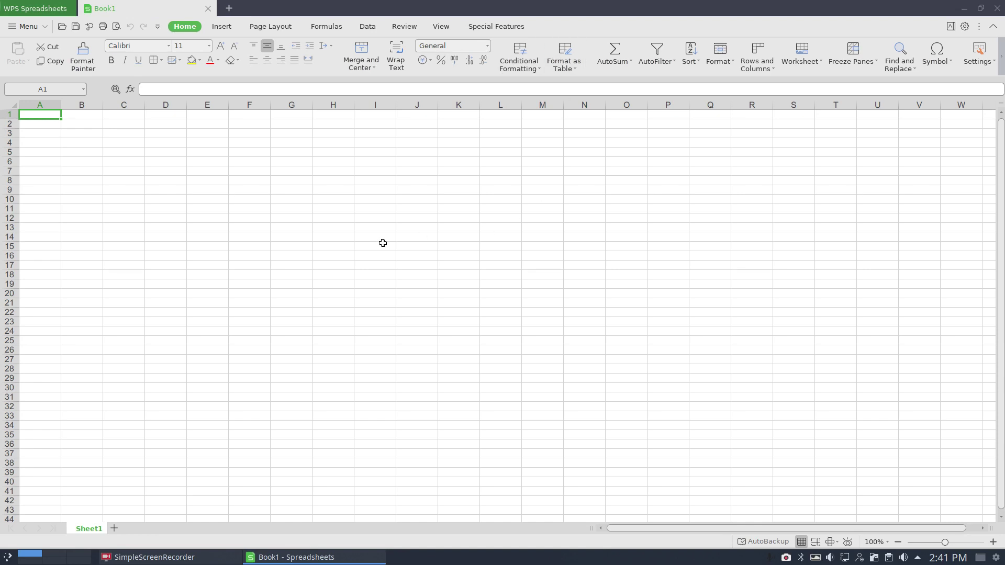
{"action": "left_click", "coordinate": [998, 13]}
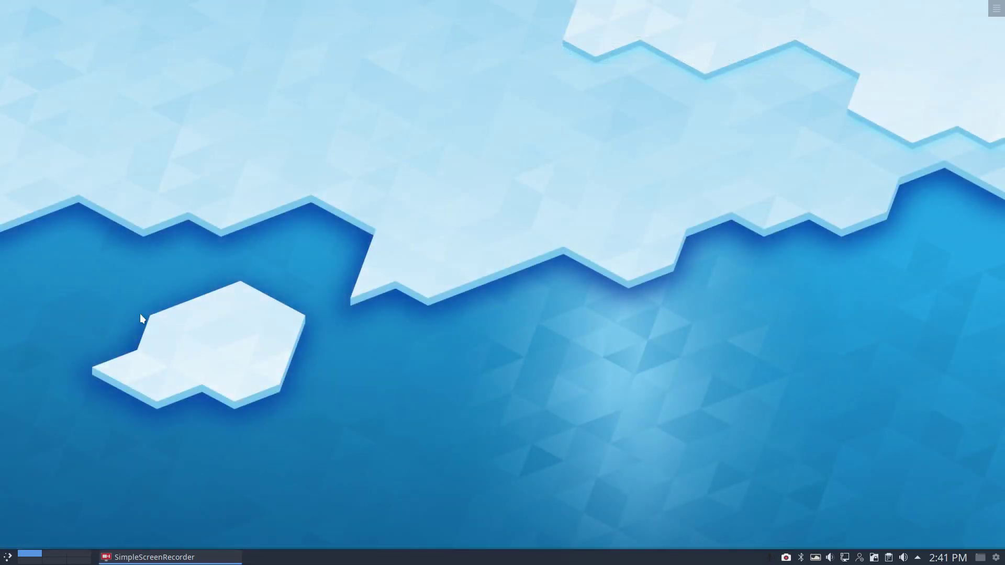
Browse the launcher's favourites and Settings category, then close the launcher.
{"action": "left_click", "coordinate": [7, 556]}
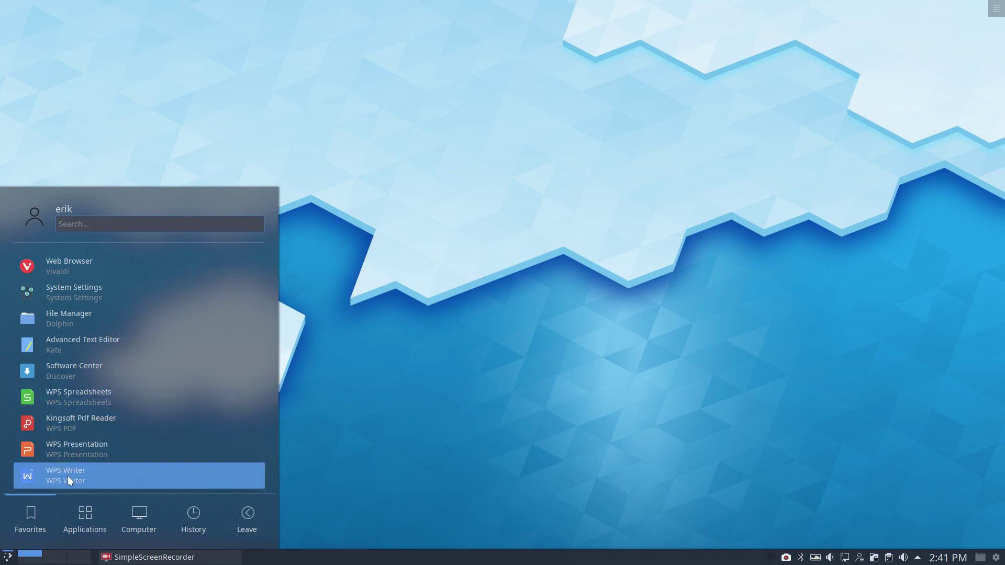
{"action": "mouse_move", "coordinate": [82, 517]}
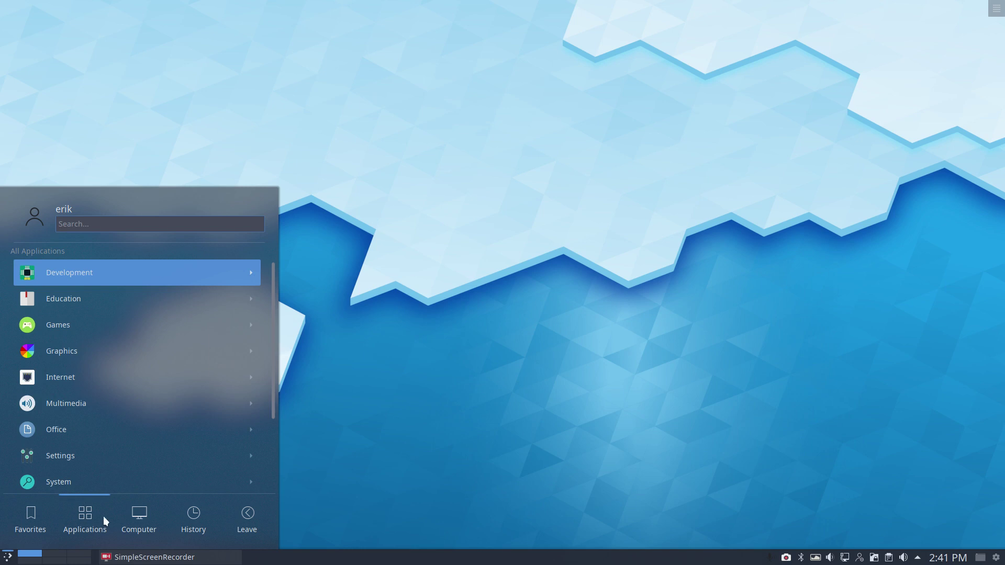
{"action": "mouse_move", "coordinate": [190, 517]}
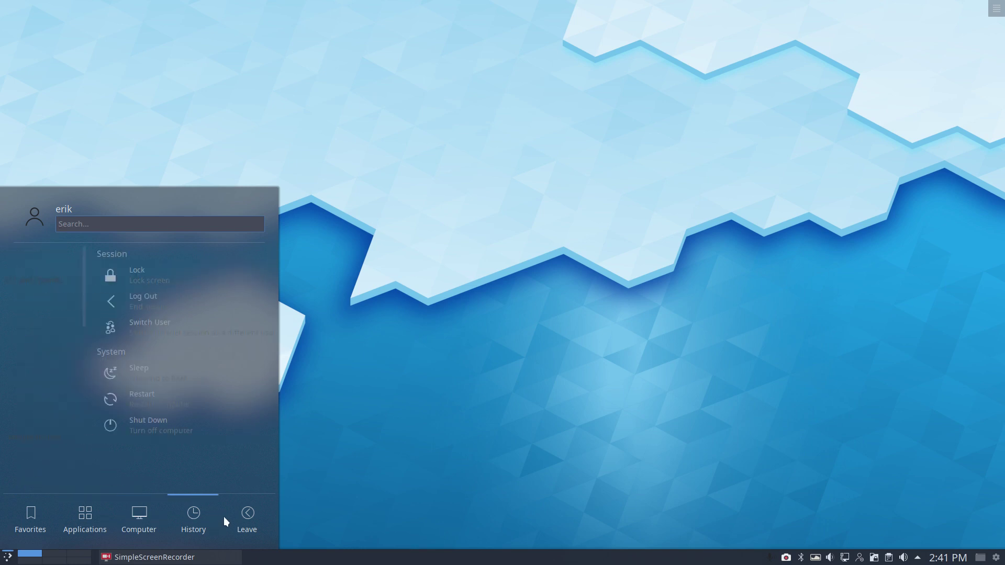
{"action": "mouse_move", "coordinate": [37, 519]}
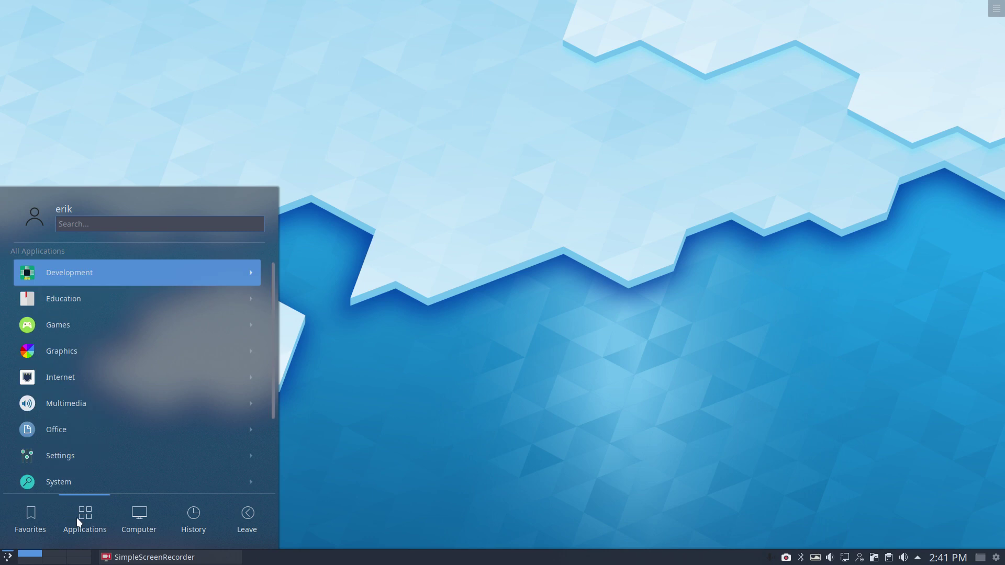
{"action": "key", "text": "Escape"}
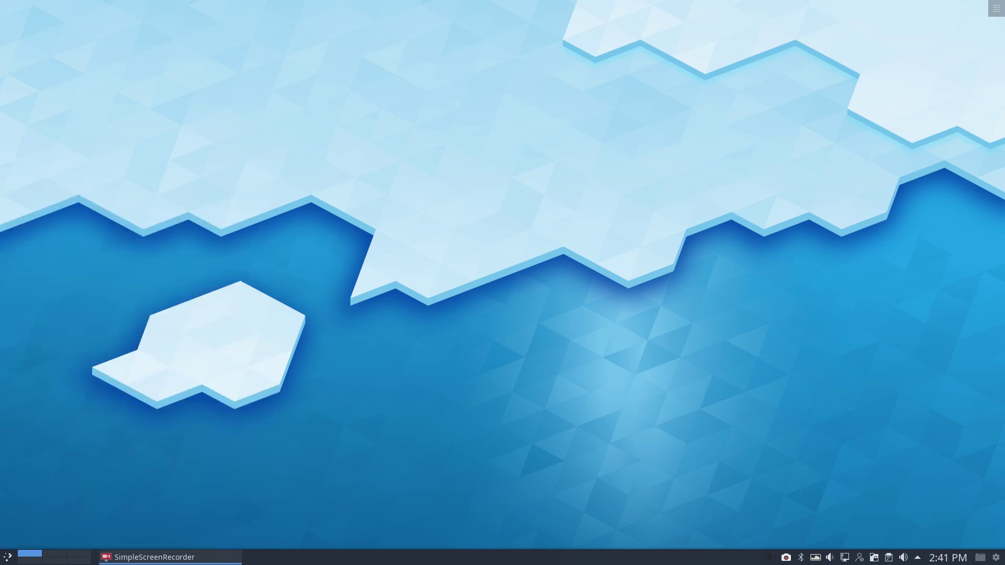
{"action": "left_click", "coordinate": [8, 557]}
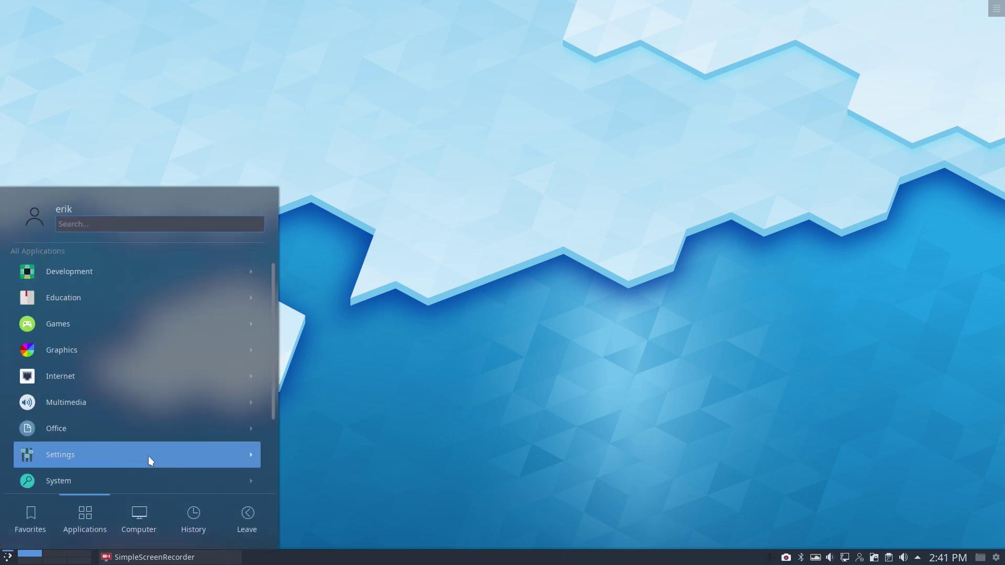
{"action": "left_click", "coordinate": [150, 458]}
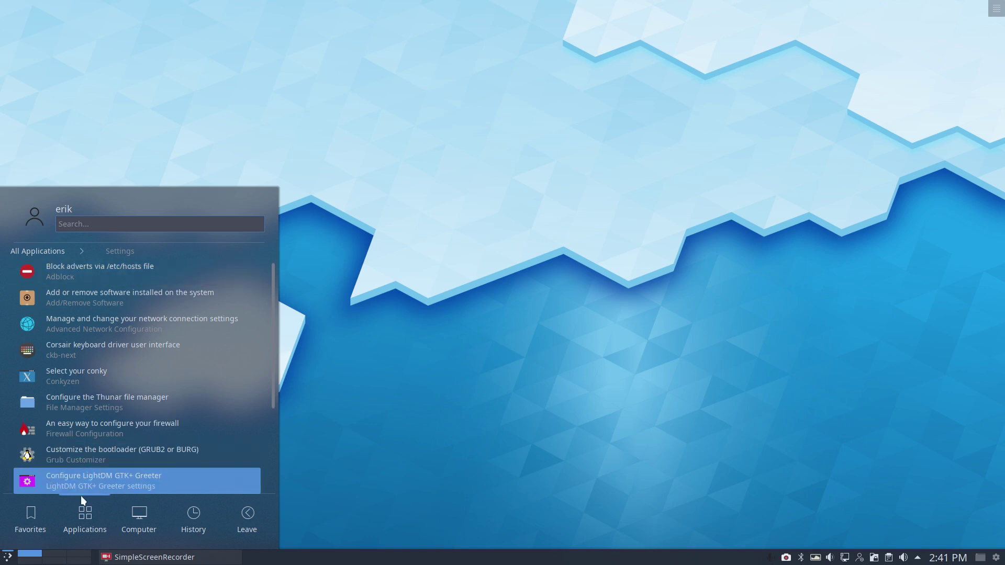
{"action": "left_click", "coordinate": [30, 533]}
{"action": "mouse_move", "coordinate": [116, 518]}
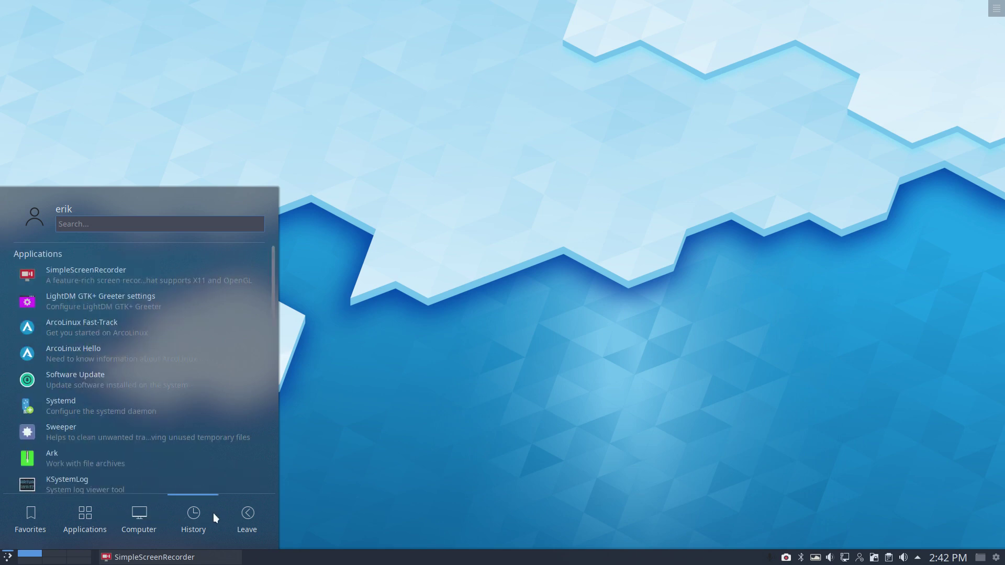
{"action": "mouse_move", "coordinate": [240, 514]}
{"action": "left_click", "coordinate": [335, 496]}
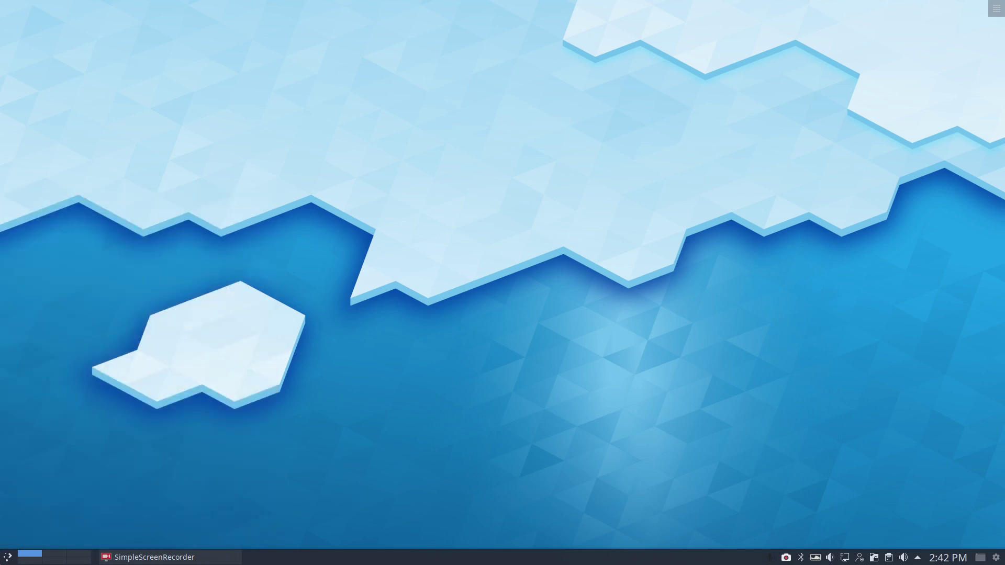
Switch the launcher widget to the cascading Application Menu alternative and open it.
{"action": "right_click", "coordinate": [7, 556]}
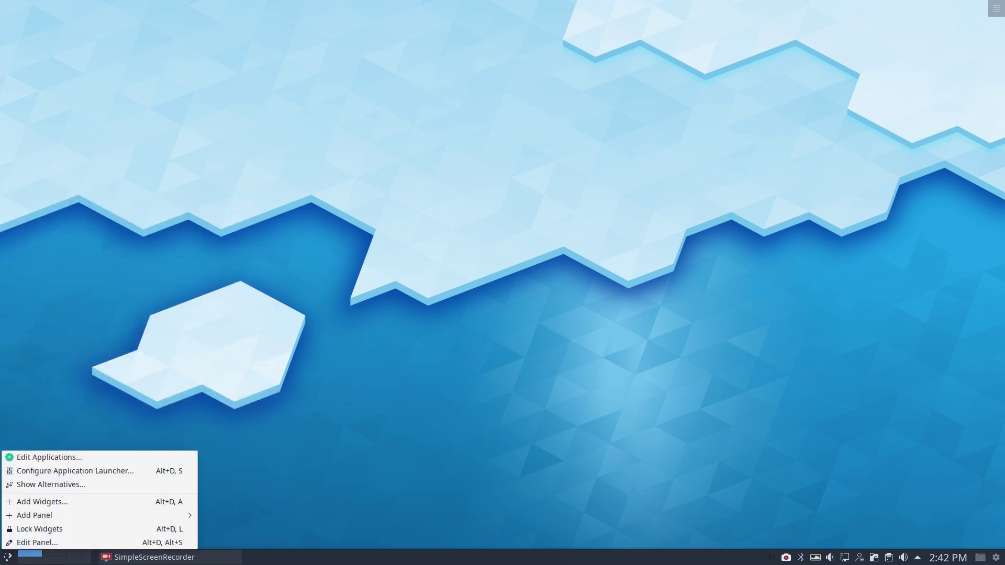
{"action": "left_click", "coordinate": [44, 485]}
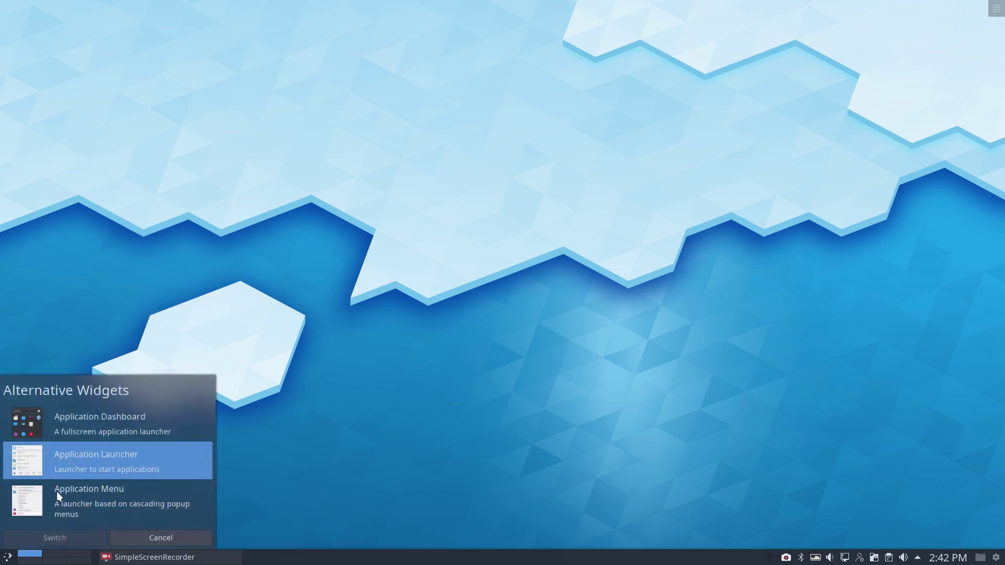
{"action": "left_click", "coordinate": [56, 491]}
{"action": "left_click", "coordinate": [69, 532]}
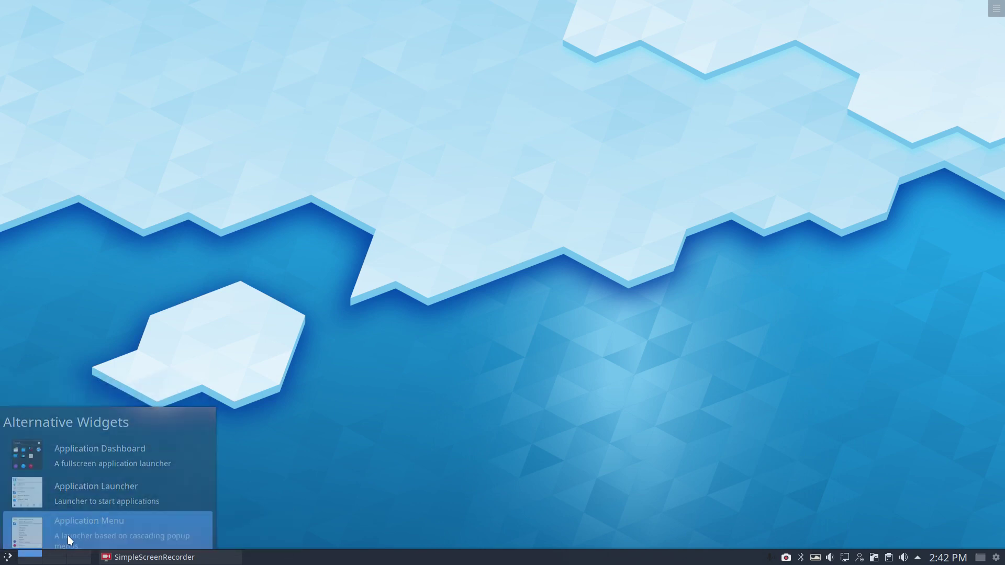
{"action": "left_click", "coordinate": [7, 558]}
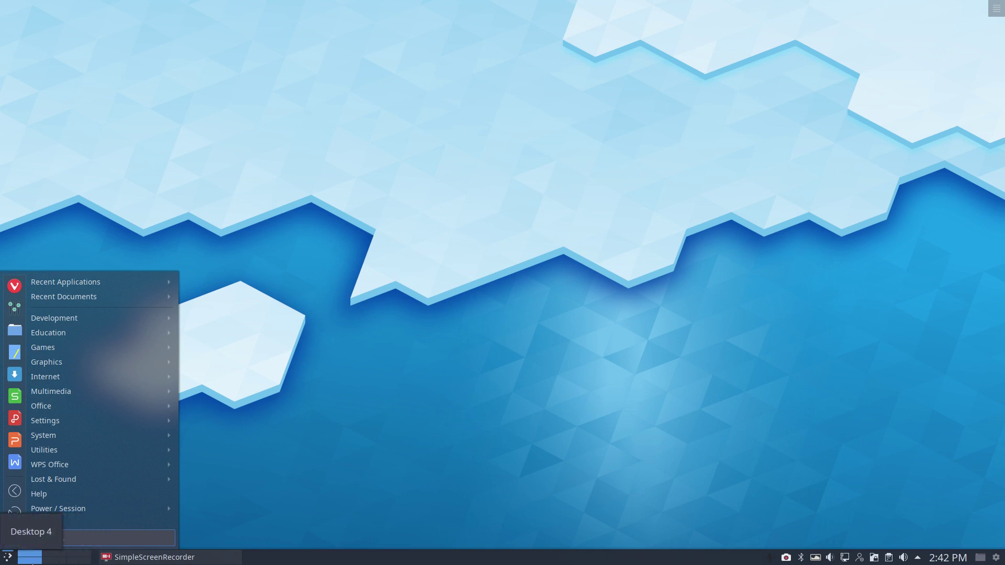
Reopen the Application Menu and browse its categories down to System.
{"action": "left_click", "coordinate": [269, 414]}
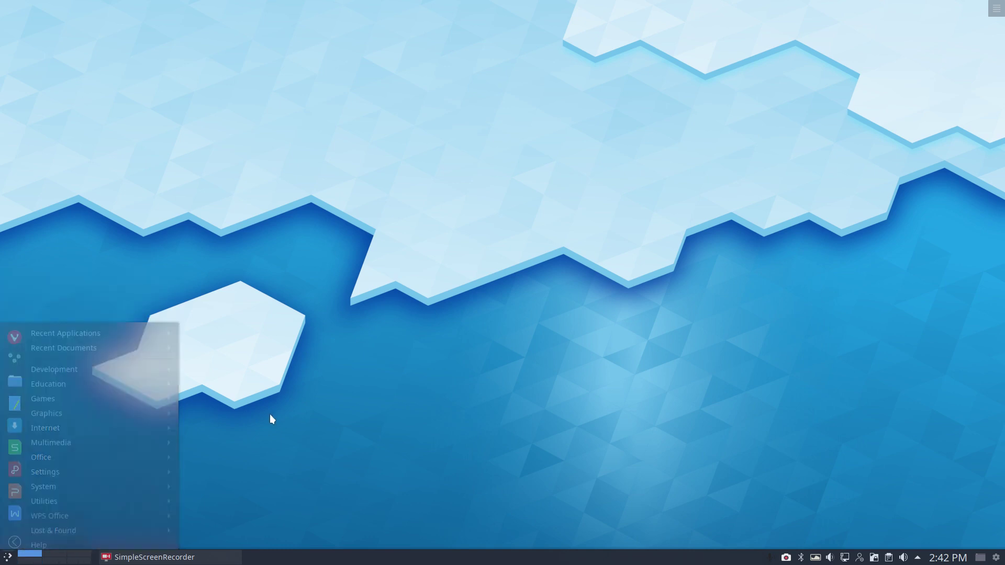
{"action": "left_click", "coordinate": [3, 558]}
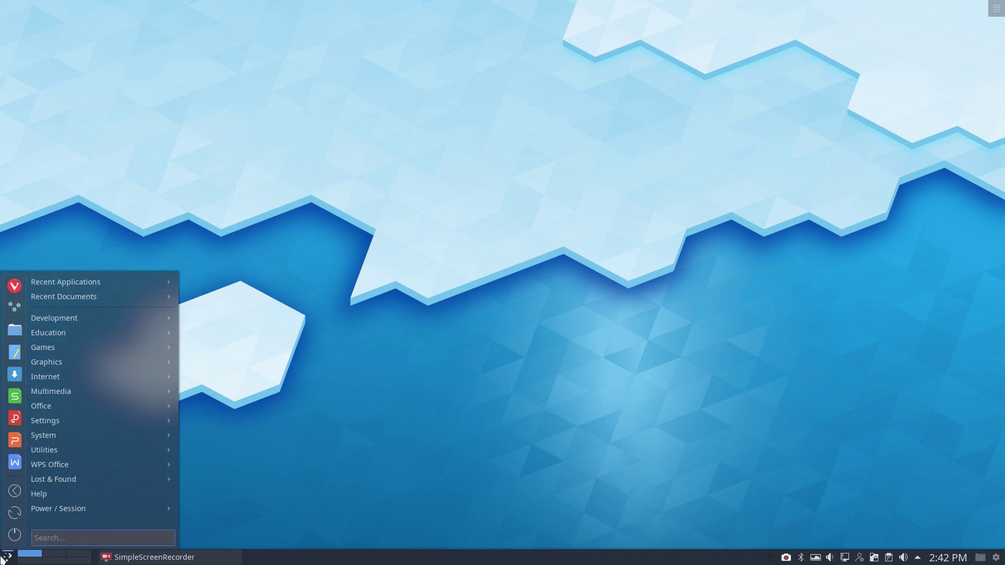
{"action": "mouse_move", "coordinate": [51, 321]}
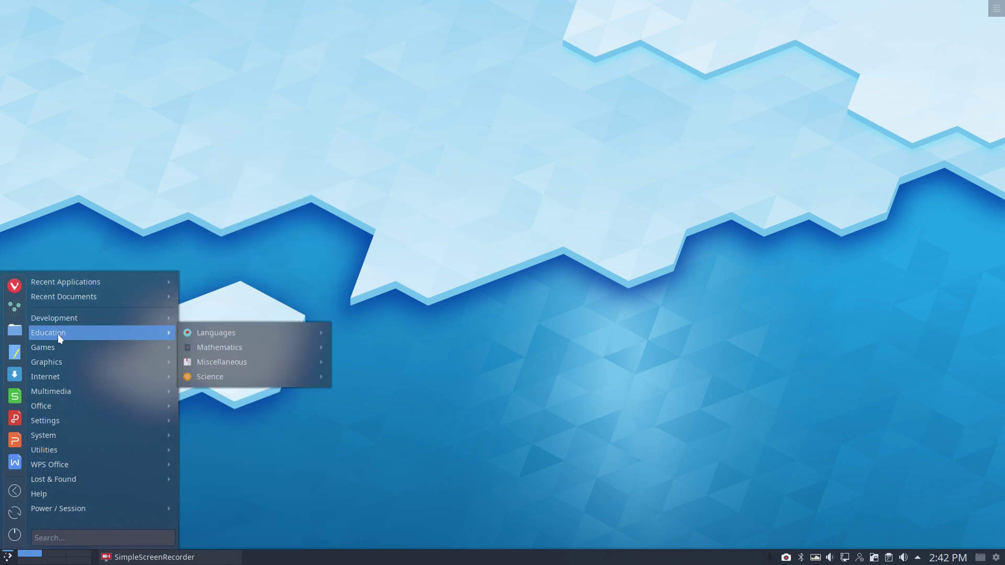
{"action": "mouse_move", "coordinate": [70, 361]}
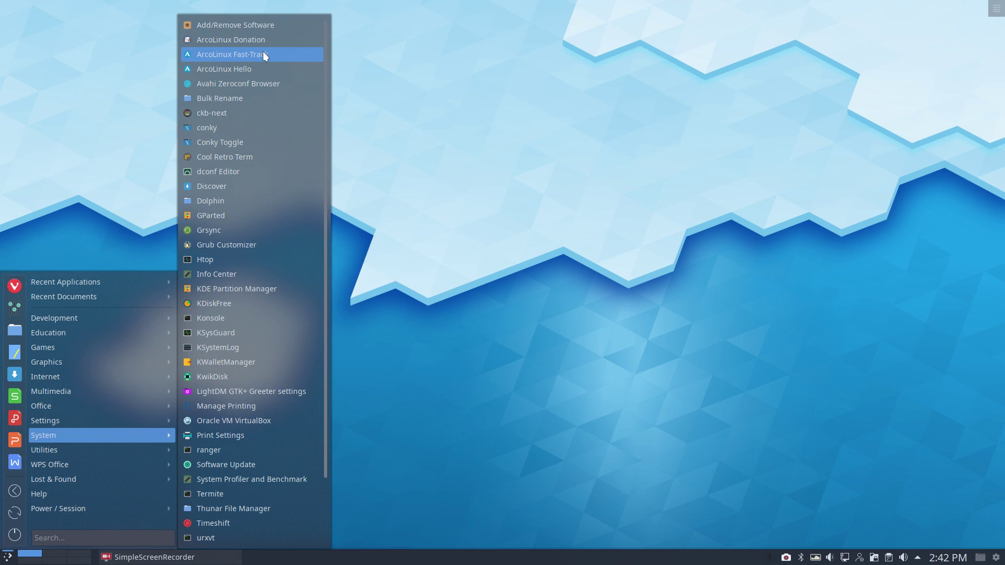
Launch ArcoLinux Fast-Track, select the FAST-TRACK heading in Vivaldi, then close the browser.
{"action": "left_click", "coordinate": [263, 54]}
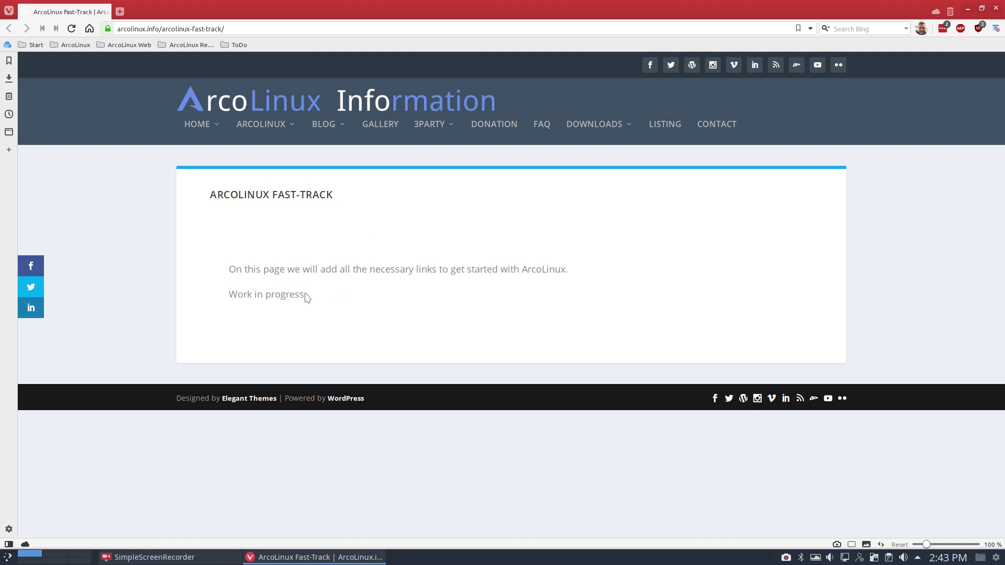
{"action": "left_click_drag", "start_coordinate": [279, 192], "coordinate": [343, 197]}
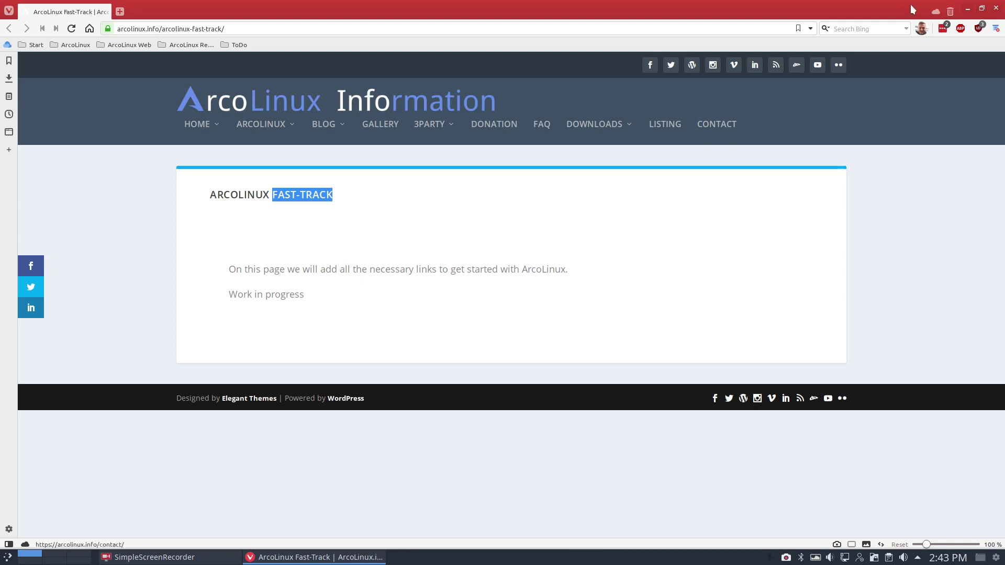
{"action": "left_click", "coordinate": [996, 9]}
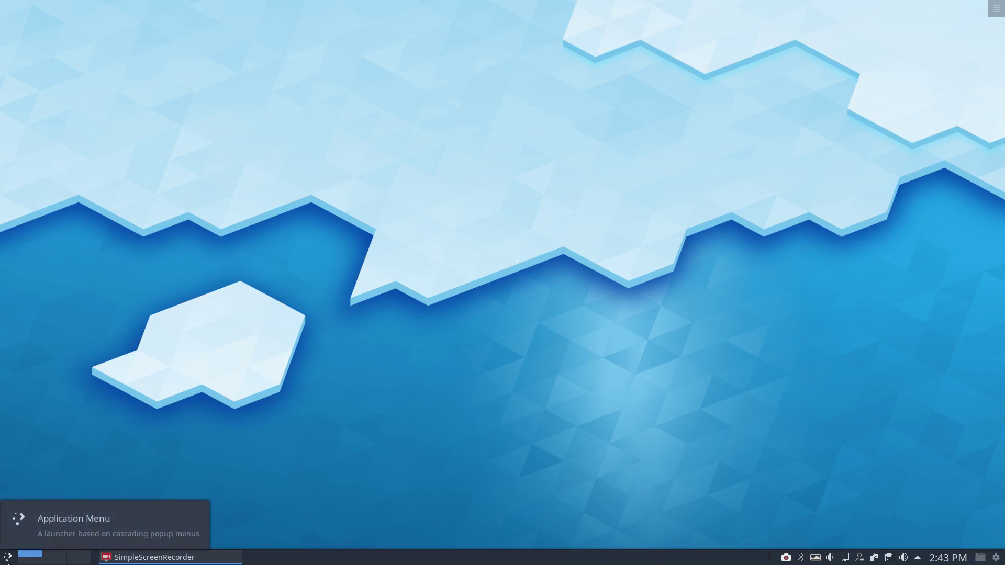
Launch System Settings, move its window up and left, and show the Global Theme page.
{"action": "left_click", "coordinate": [8, 556]}
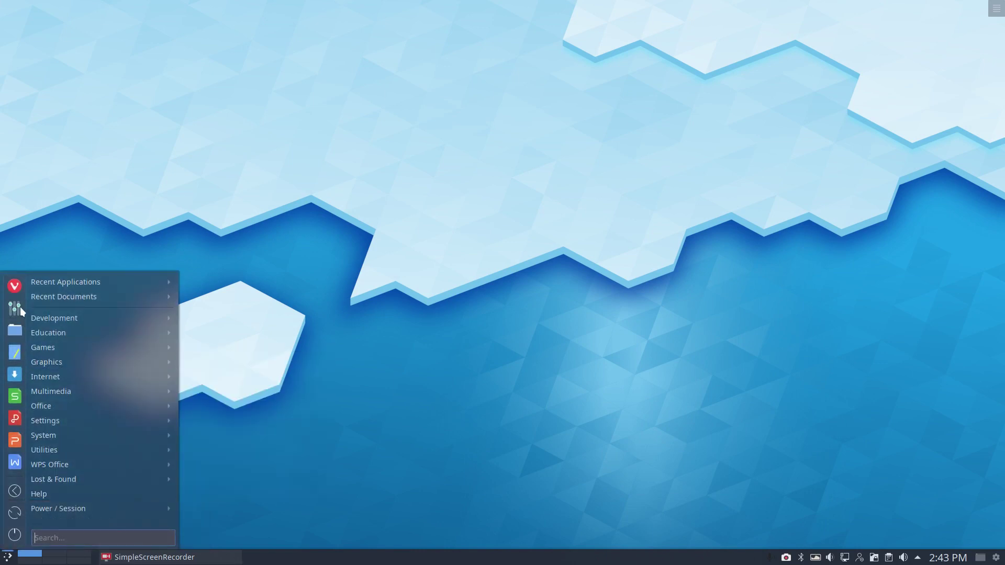
{"action": "left_click", "coordinate": [20, 307]}
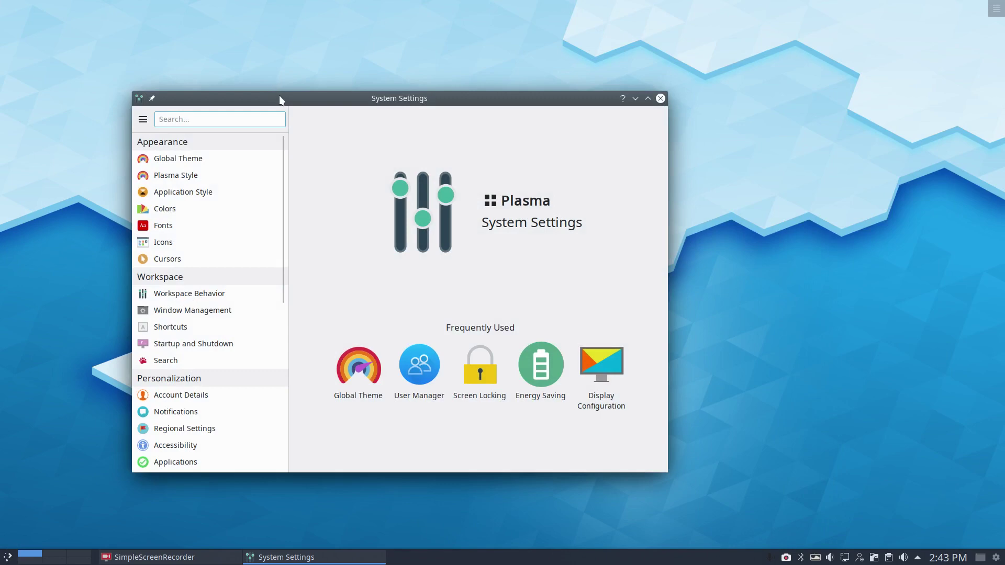
{"action": "left_click_drag", "start_coordinate": [281, 97], "coordinate": [341, 73]}
{"action": "left_click", "coordinate": [266, 140]}
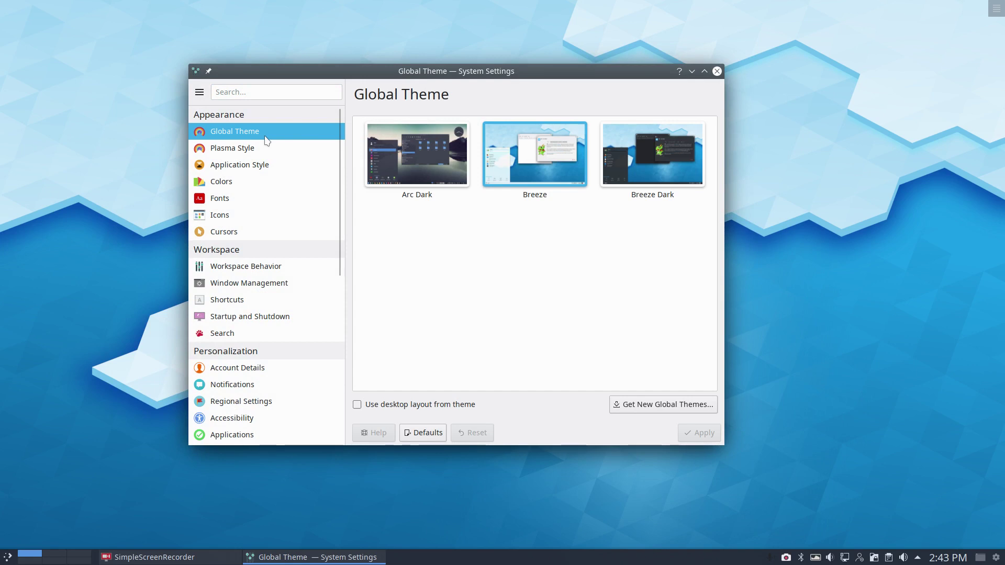
Open the application launcher and close it without starting anything.
{"action": "left_click", "coordinate": [7, 556]}
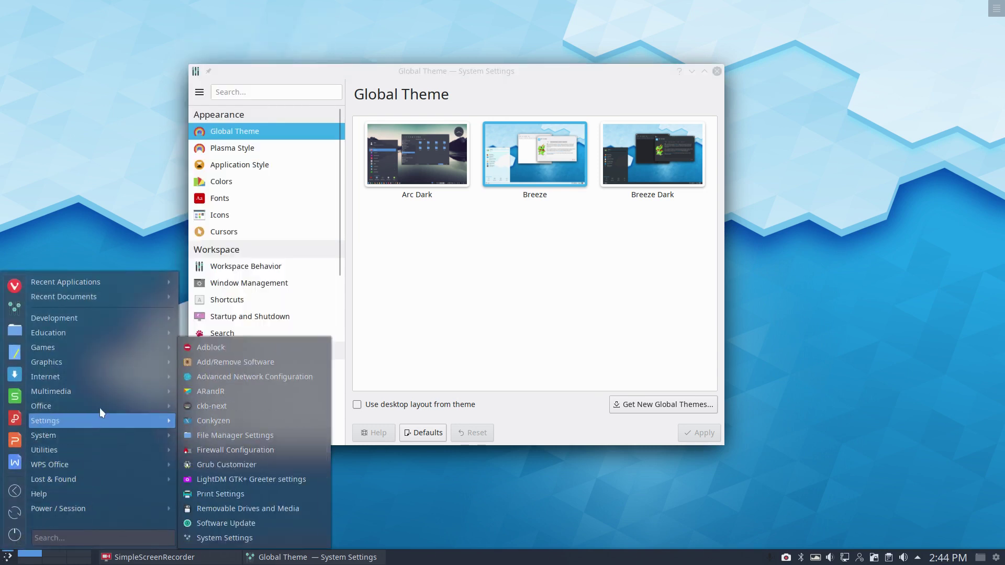
{"action": "mouse_move", "coordinate": [104, 360]}
{"action": "left_click", "coordinate": [106, 224]}
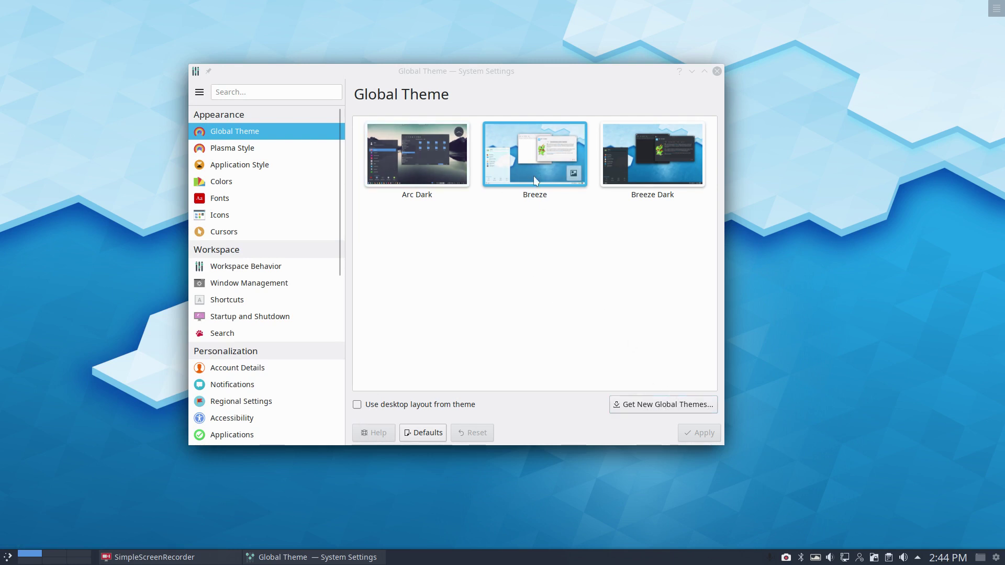
Visit Plasma Style and Application Style, maximize the window, and open GNOME/GTK Application Style.
{"action": "left_click", "coordinate": [233, 148]}
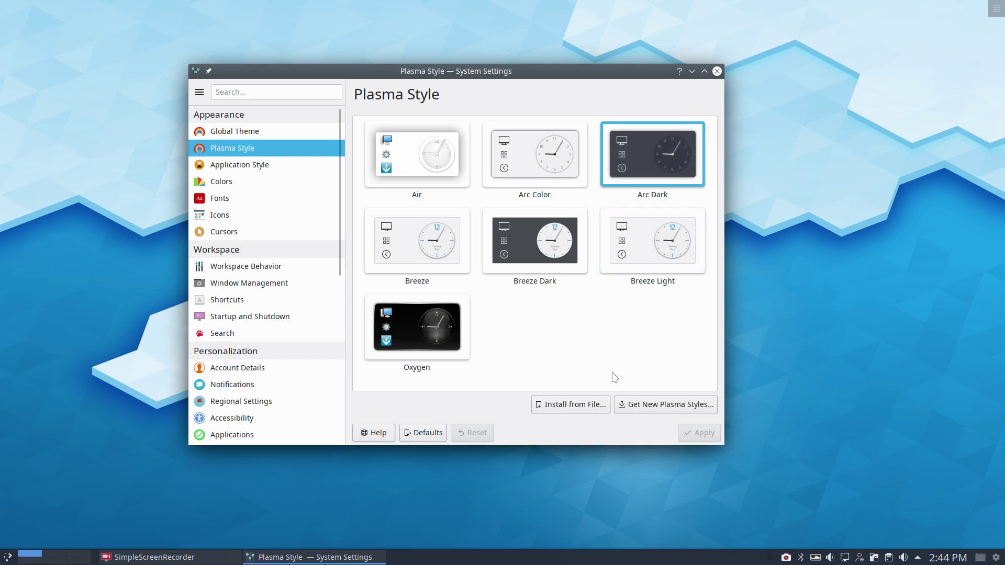
{"action": "left_click", "coordinate": [268, 167]}
{"action": "double_click", "coordinate": [397, 72]}
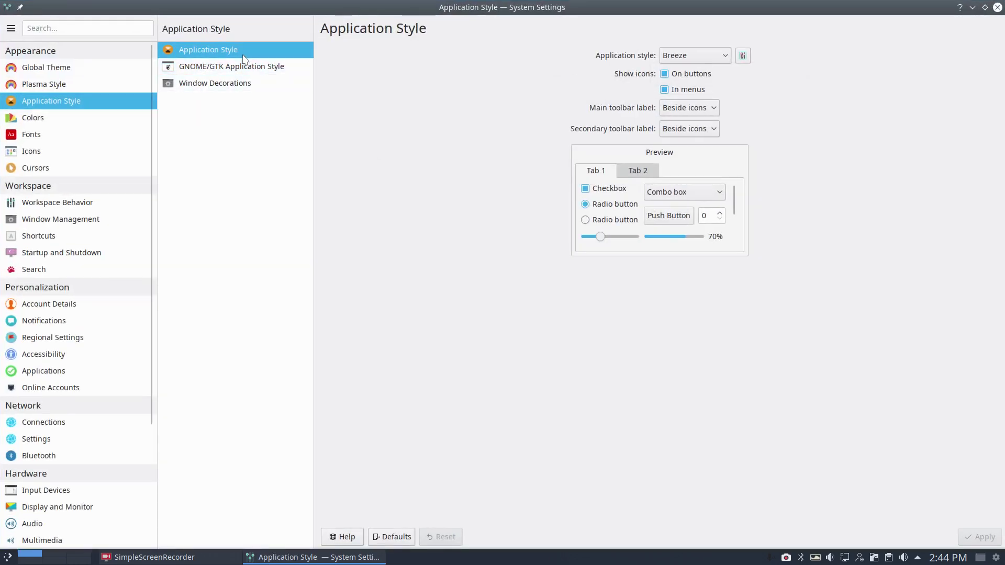
{"action": "left_click", "coordinate": [245, 69]}
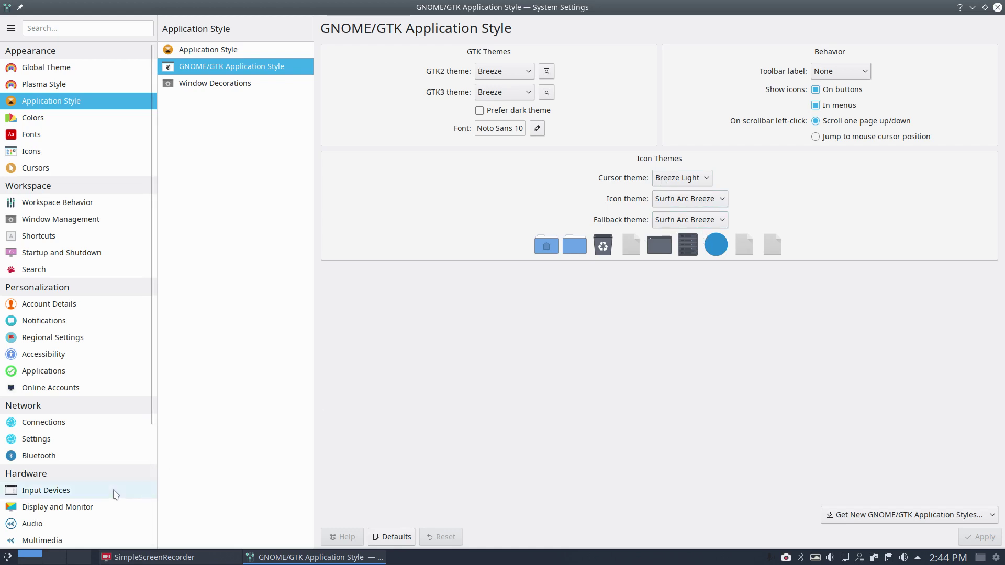
{"action": "left_click", "coordinate": [7, 557]}
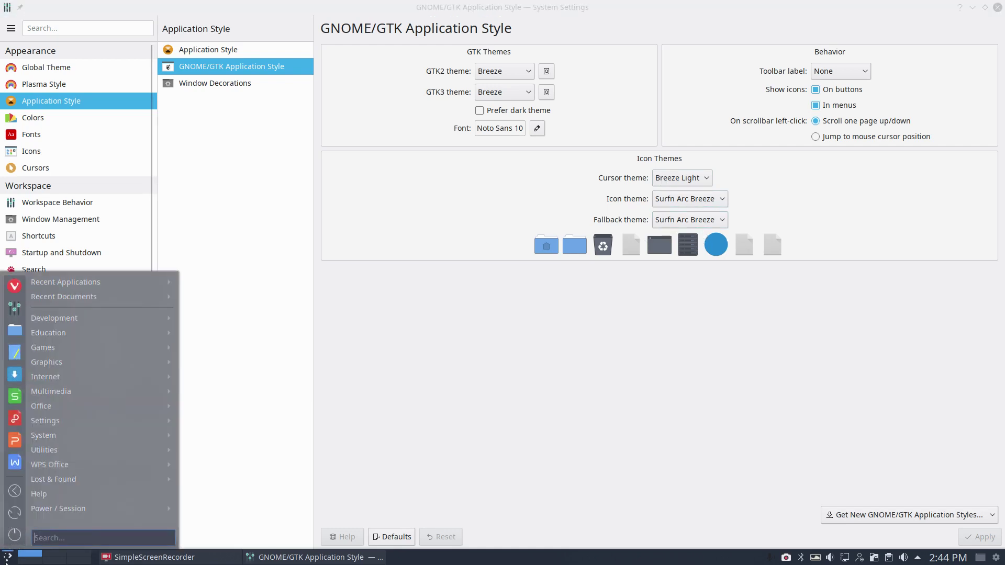
{"action": "left_click", "coordinate": [465, 437]}
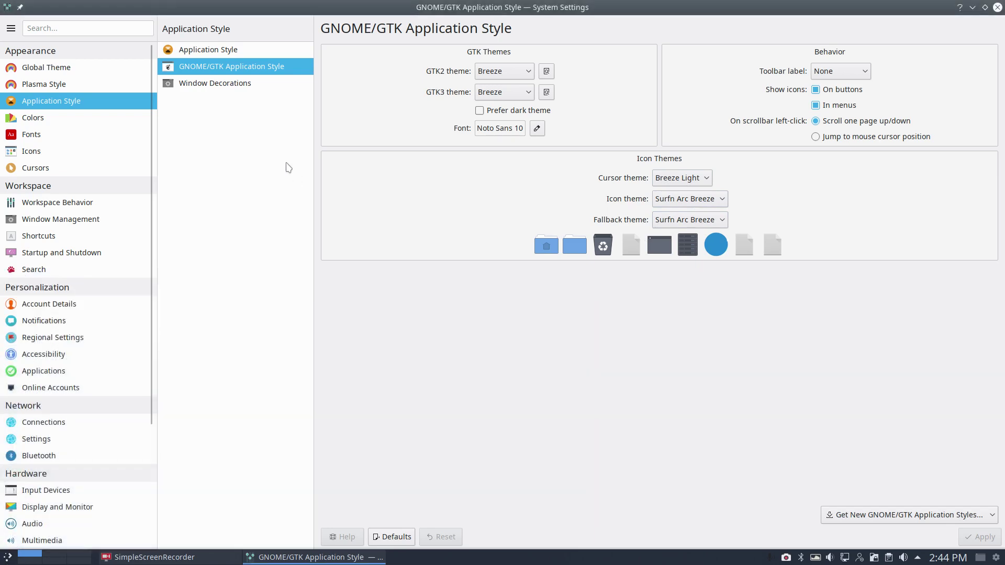
Try Window Decorations, dismiss the crash notice and handler, then relaunch System Settings.
{"action": "left_click", "coordinate": [231, 84]}
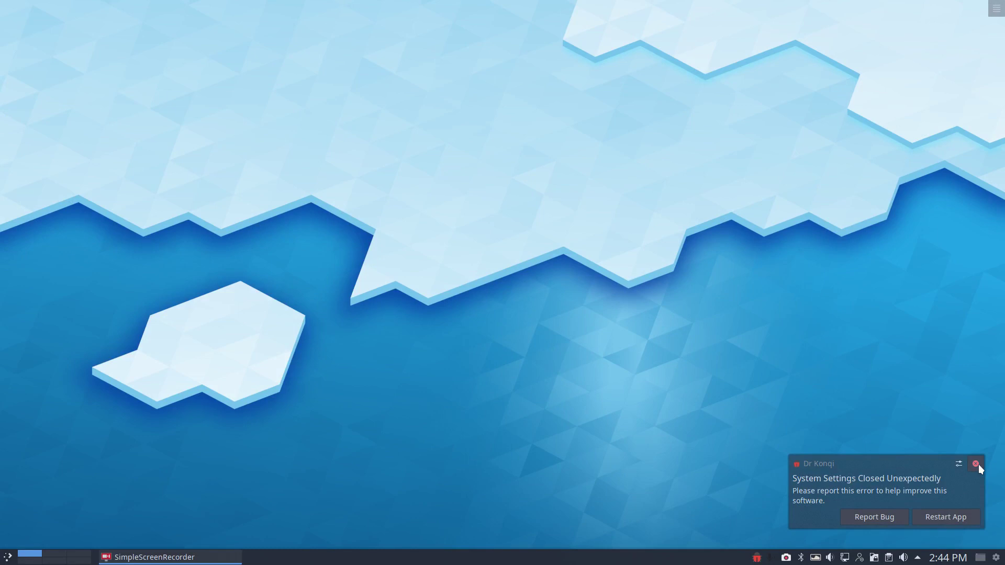
{"action": "left_click", "coordinate": [976, 464]}
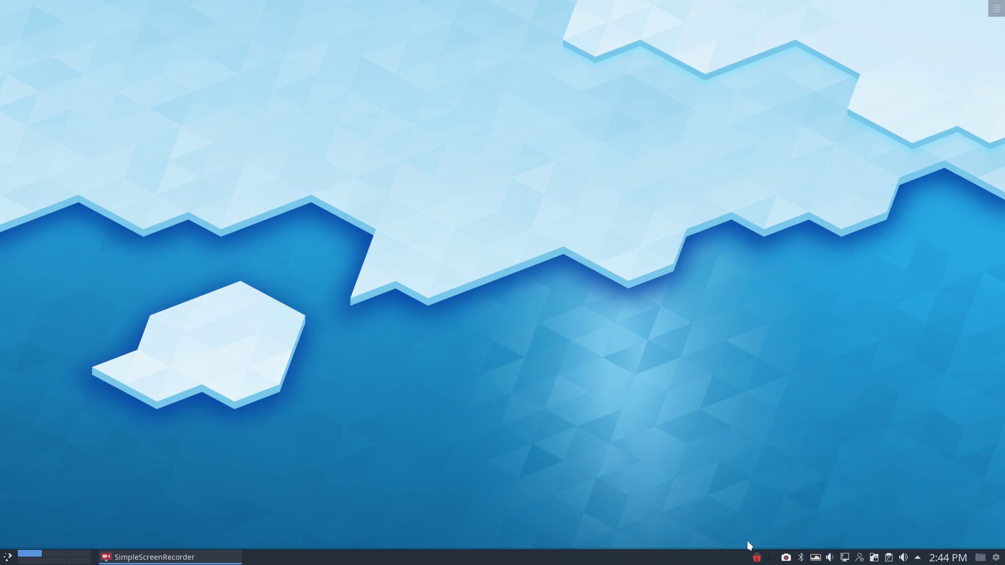
{"action": "left_click", "coordinate": [757, 557]}
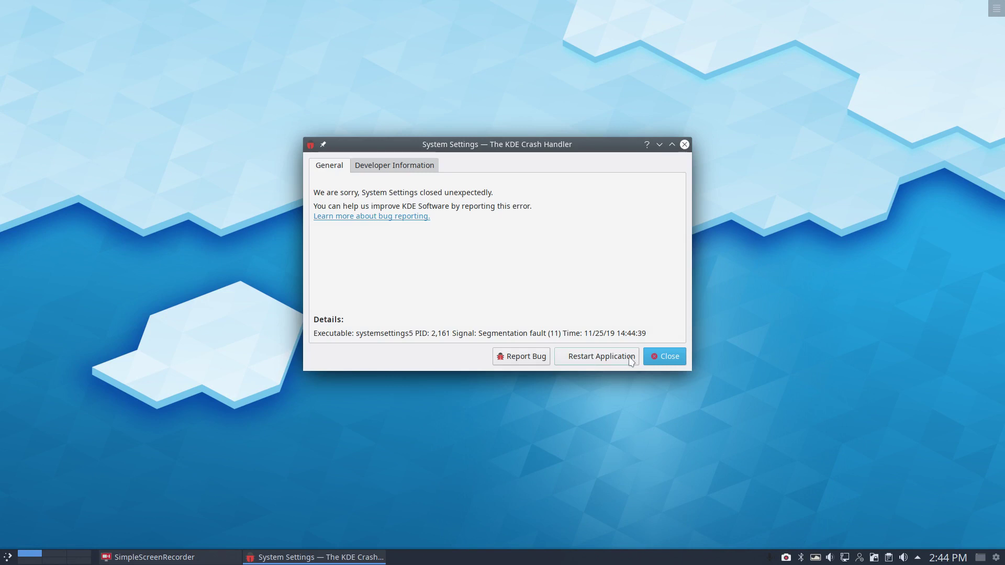
{"action": "left_click", "coordinate": [663, 356]}
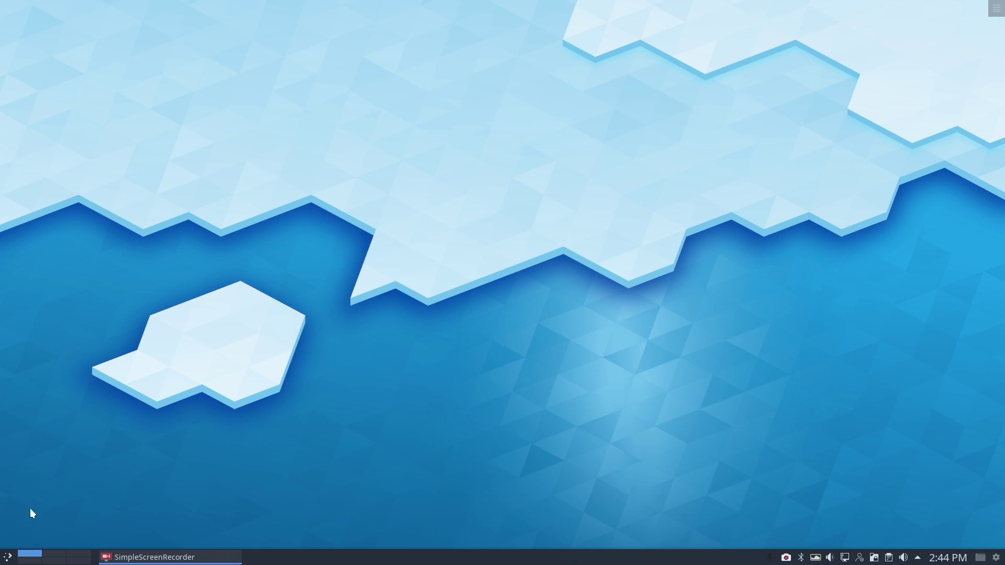
{"action": "left_click", "coordinate": [148, 403]}
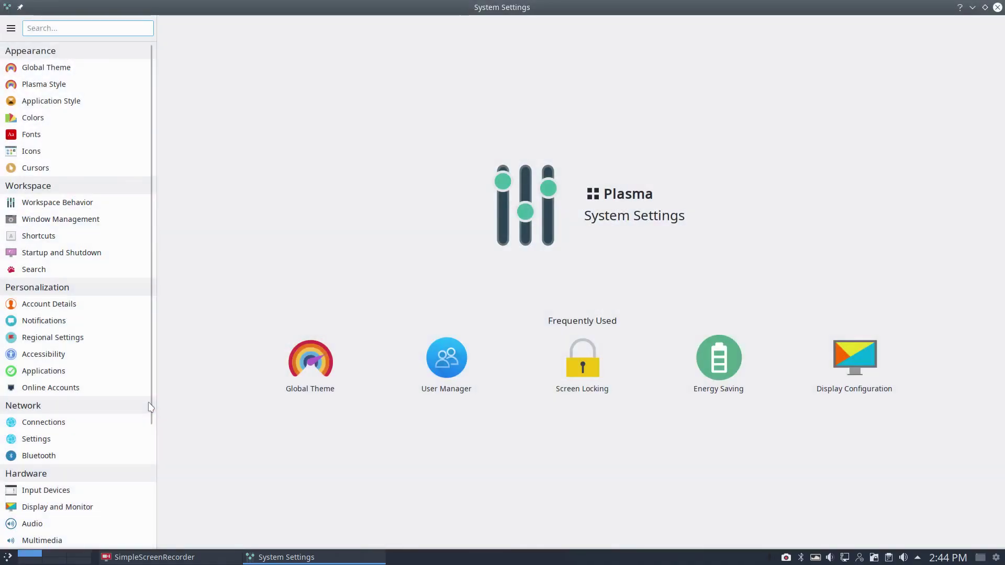
Go through Plasma Style, Application Style and Window Decorations, then restart System Settings after the crash.
{"action": "left_click", "coordinate": [50, 85]}
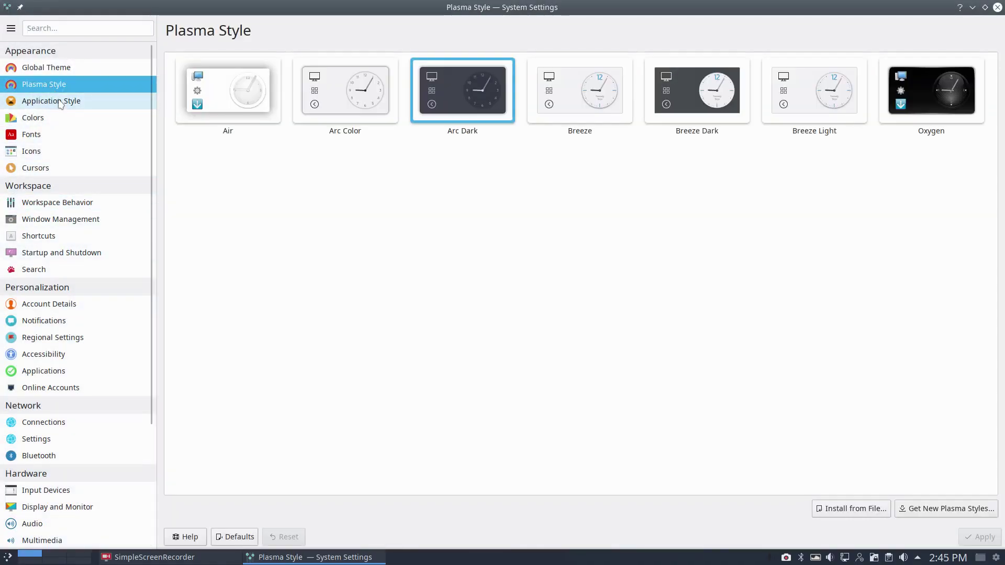
{"action": "left_click", "coordinate": [58, 102]}
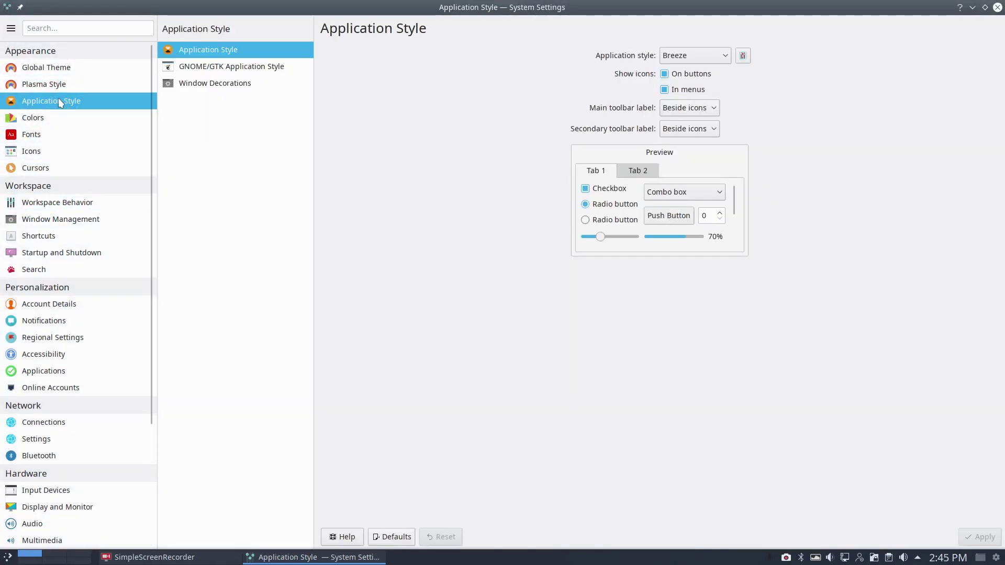
{"action": "left_click", "coordinate": [191, 84]}
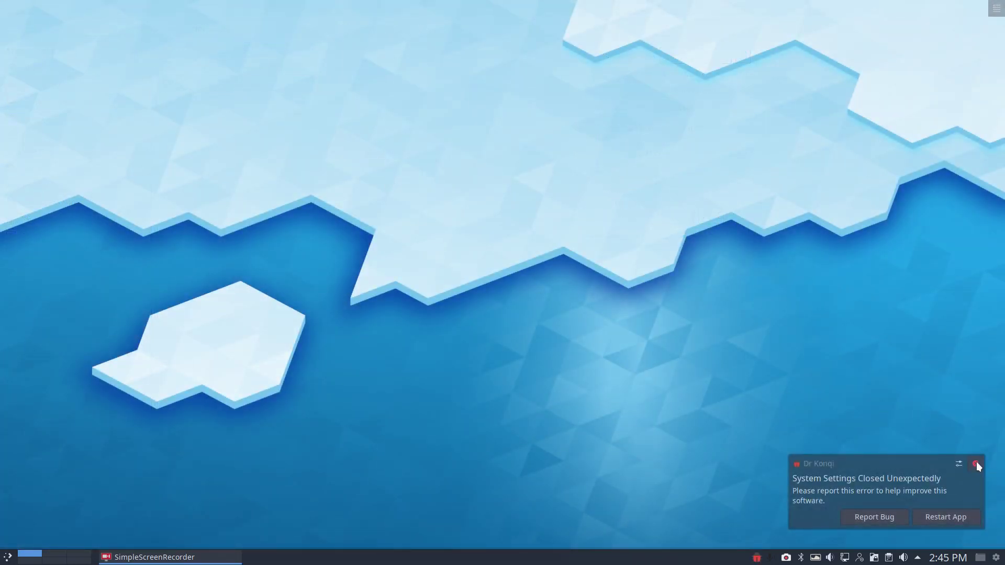
{"action": "left_click", "coordinate": [954, 521]}
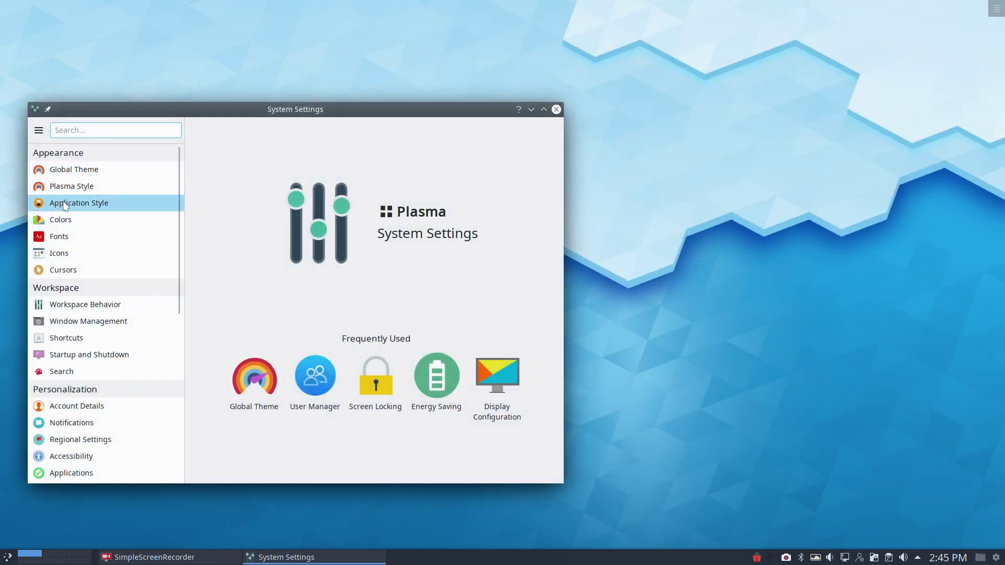
Retry Window Decorations, which crashes again, and close the crash notifications and handler.
{"action": "left_click", "coordinate": [82, 192]}
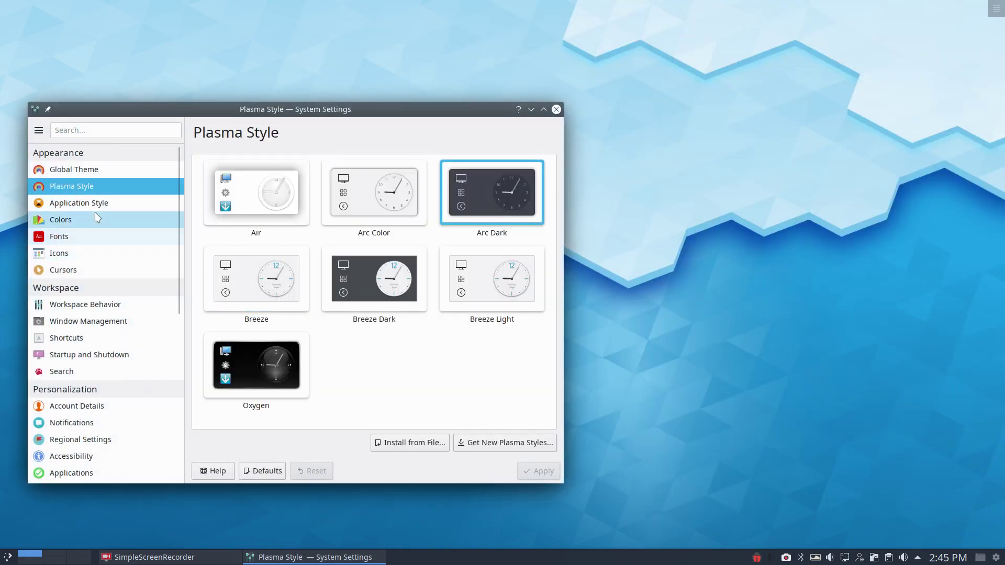
{"action": "left_click", "coordinate": [94, 205]}
{"action": "left_click", "coordinate": [73, 189]}
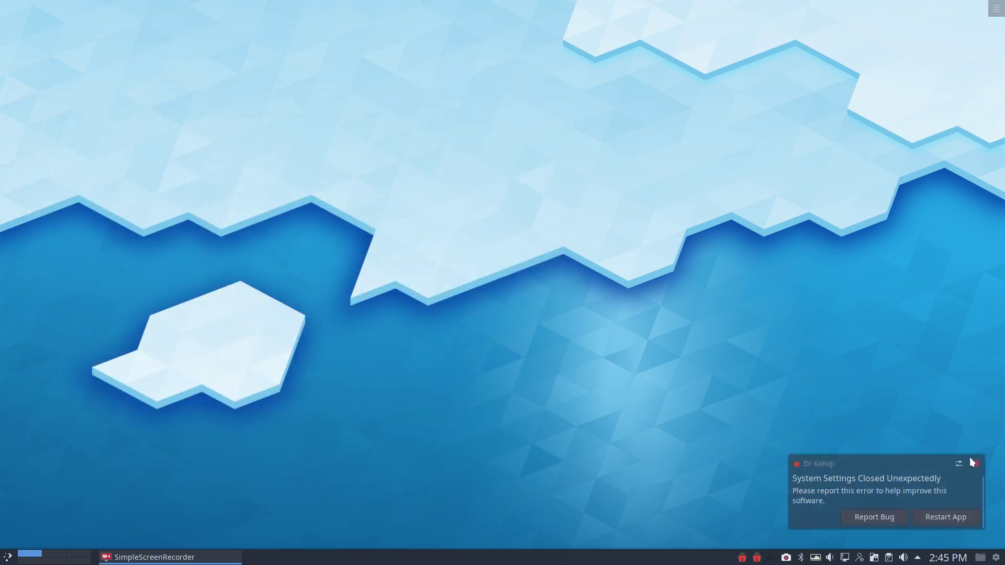
{"action": "left_click", "coordinate": [974, 463]}
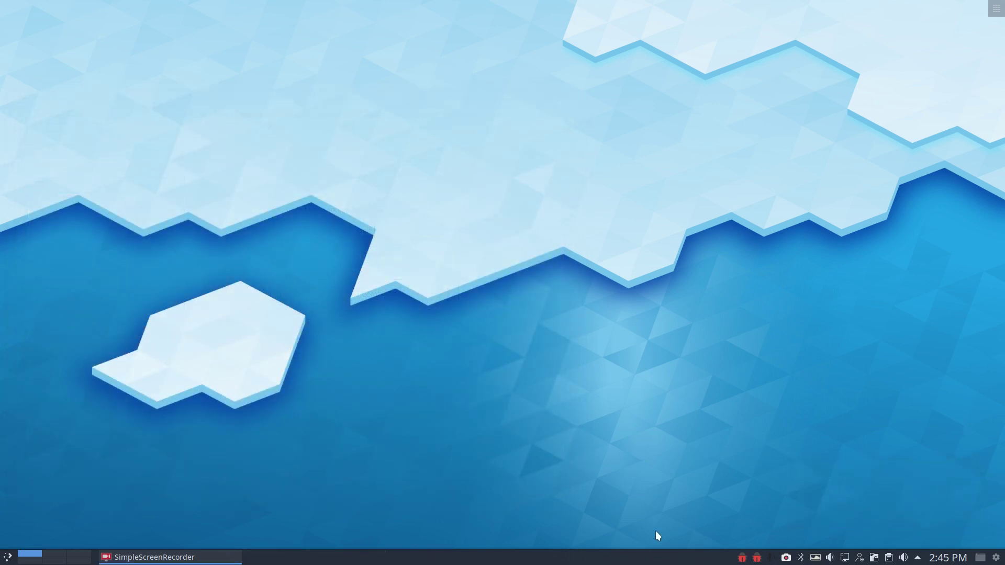
{"action": "left_click", "coordinate": [742, 557]}
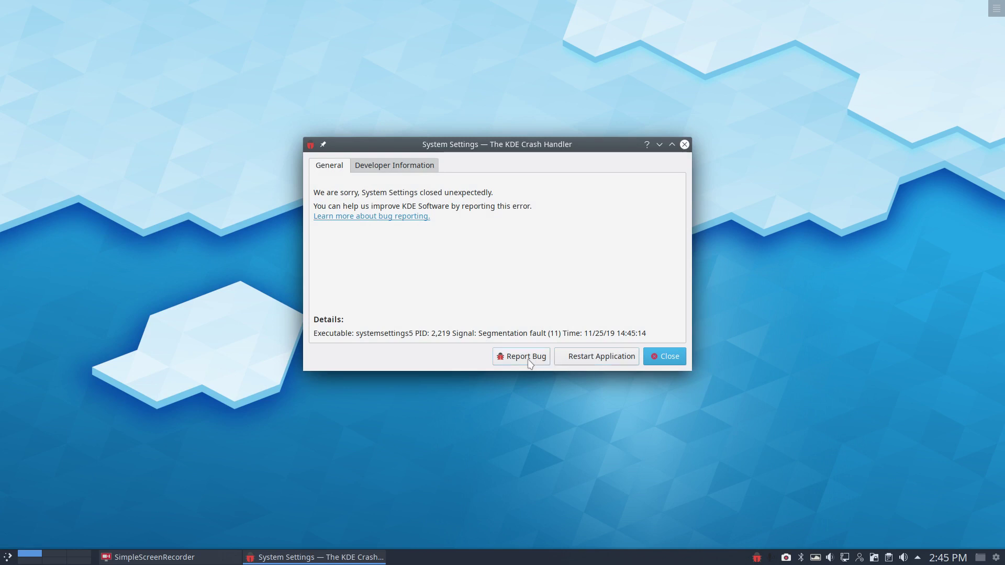
{"action": "left_click", "coordinate": [664, 357]}
{"action": "left_click", "coordinate": [757, 557]}
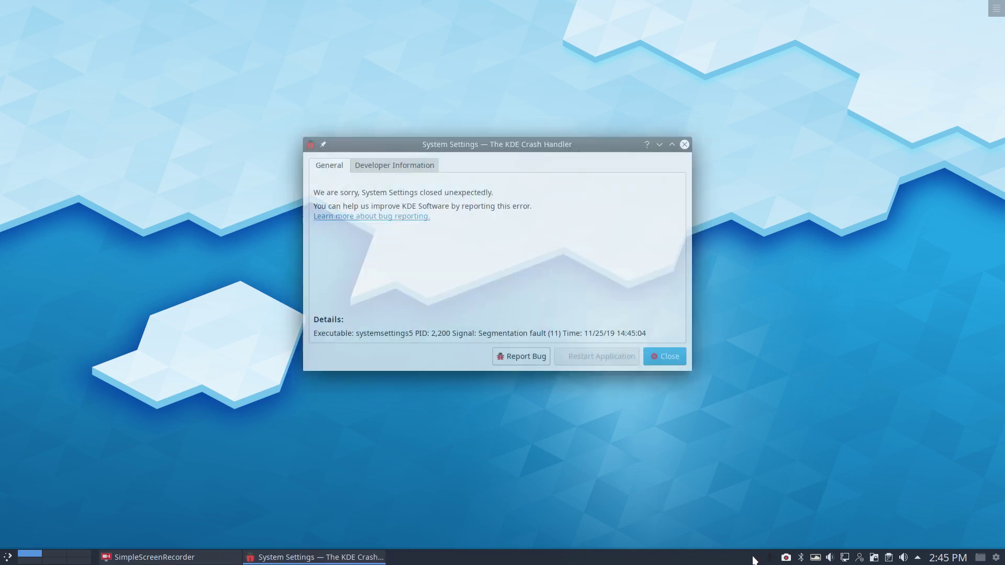
Close the crash handler and launch the KSysGuard system monitor.
{"action": "left_click", "coordinate": [665, 356]}
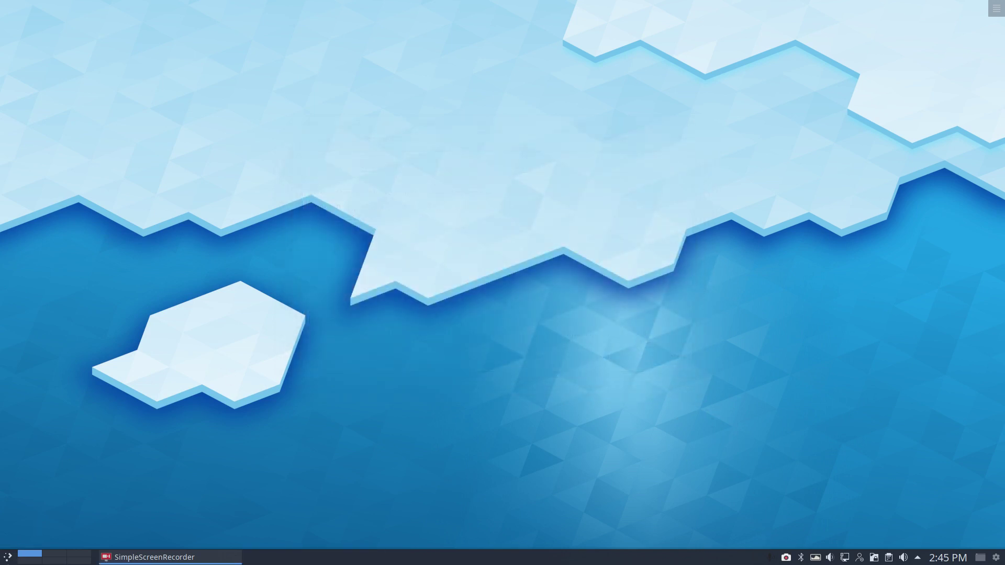
{"action": "left_click", "coordinate": [8, 556]}
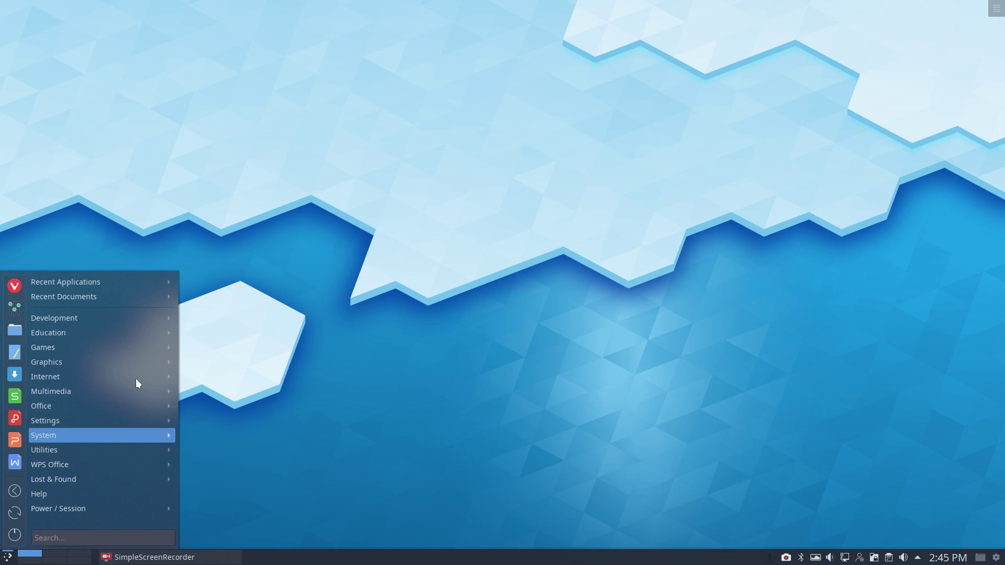
{"action": "mouse_move", "coordinate": [43, 435]}
{"action": "left_click", "coordinate": [304, 331]}
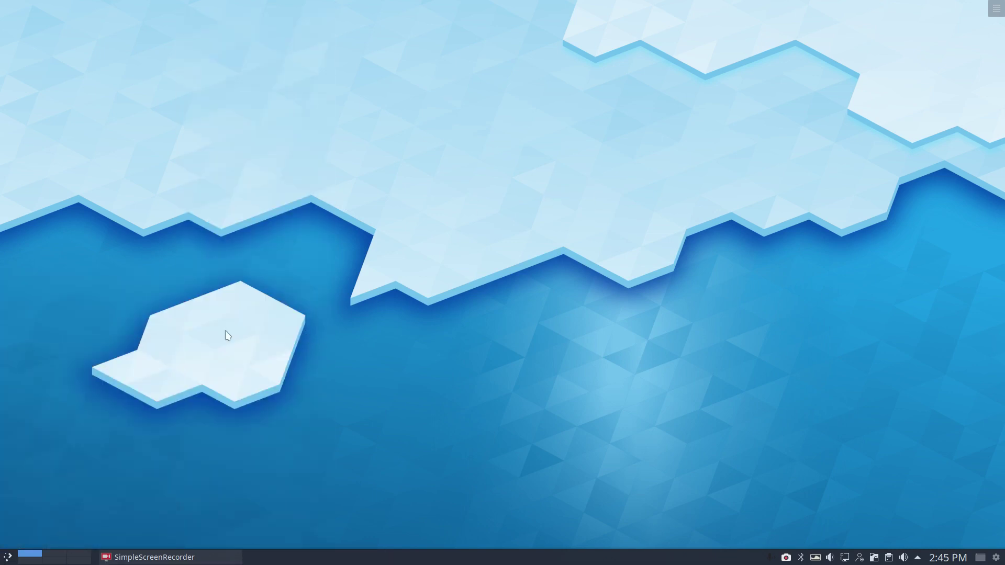
Relaunch System Settings and open the Application Style group.
{"action": "left_click", "coordinate": [7, 557]}
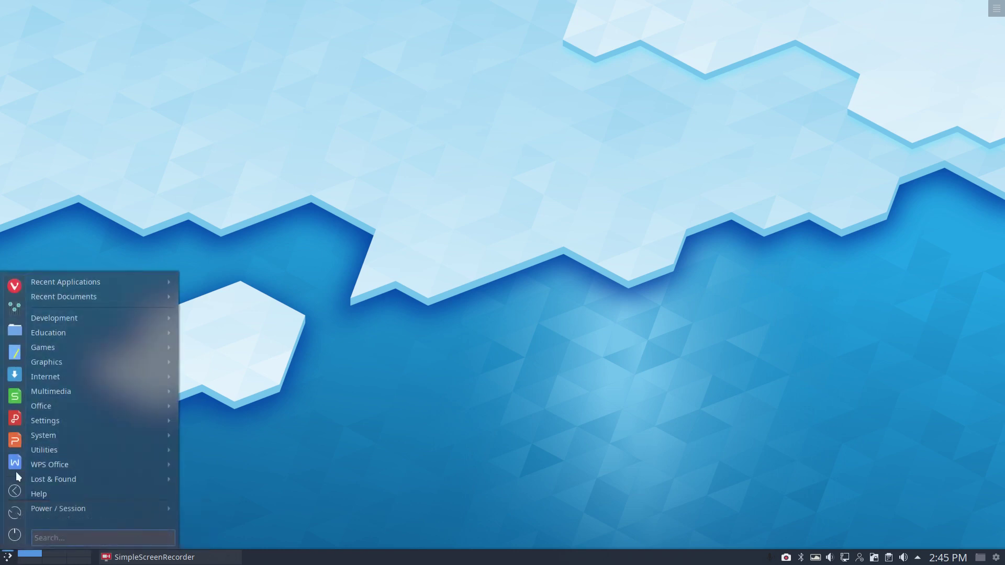
{"action": "left_click", "coordinate": [11, 303]}
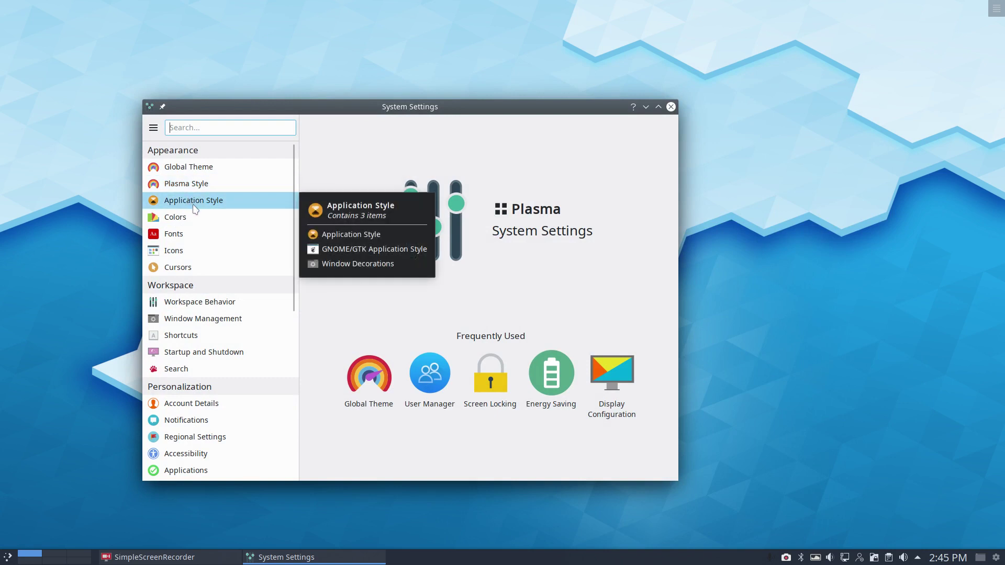
{"action": "left_click", "coordinate": [203, 204]}
Show the Window Decoration themes, then reposition and enlarge the window to reveal all categories.
{"action": "left_click", "coordinate": [222, 188]}
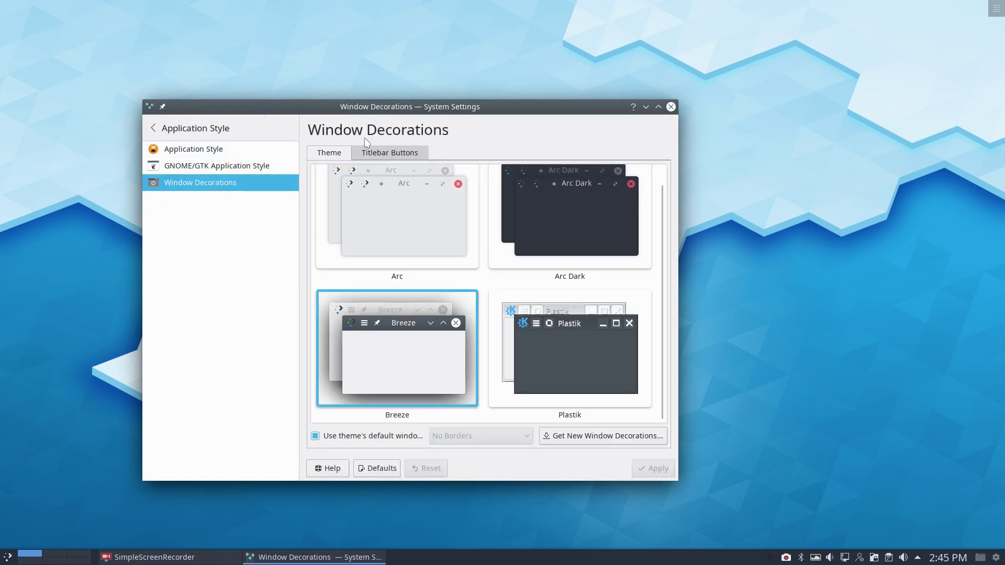
{"action": "mouse_move", "coordinate": [411, 110]}
{"action": "left_mouse_down"}
{"action": "mouse_move", "coordinate": [529, 95]}
{"action": "mouse_move", "coordinate": [423, 99]}
{"action": "left_mouse_up"}
{"action": "left_click_drag", "start_coordinate": [309, 113], "coordinate": [312, 113]}
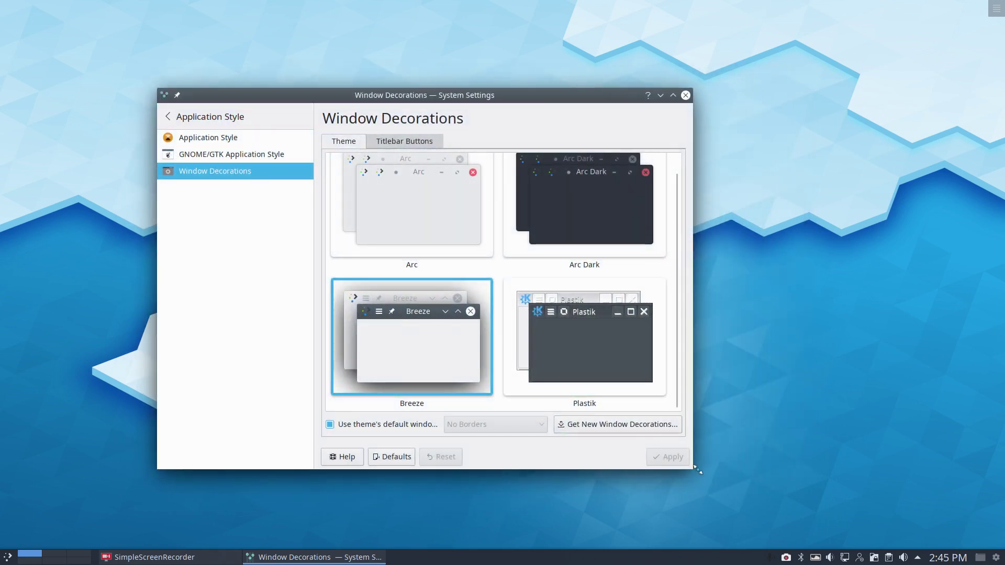
{"action": "left_click_drag", "start_coordinate": [697, 469], "coordinate": [963, 522]}
{"action": "left_click_drag", "start_coordinate": [405, 139], "coordinate": [359, 107]}
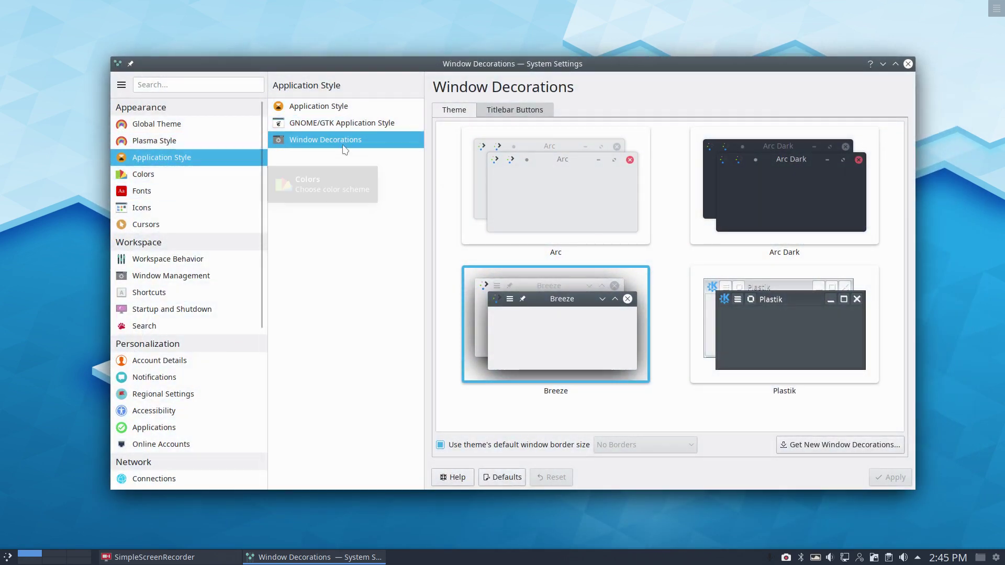
{"action": "mouse_move", "coordinate": [625, 335]}
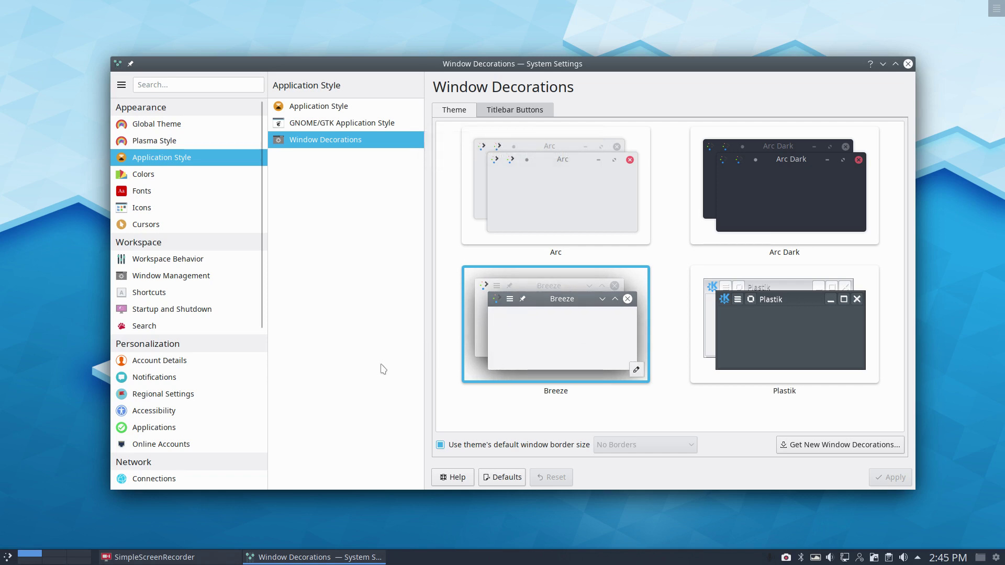
{"action": "left_click", "coordinate": [7, 557]}
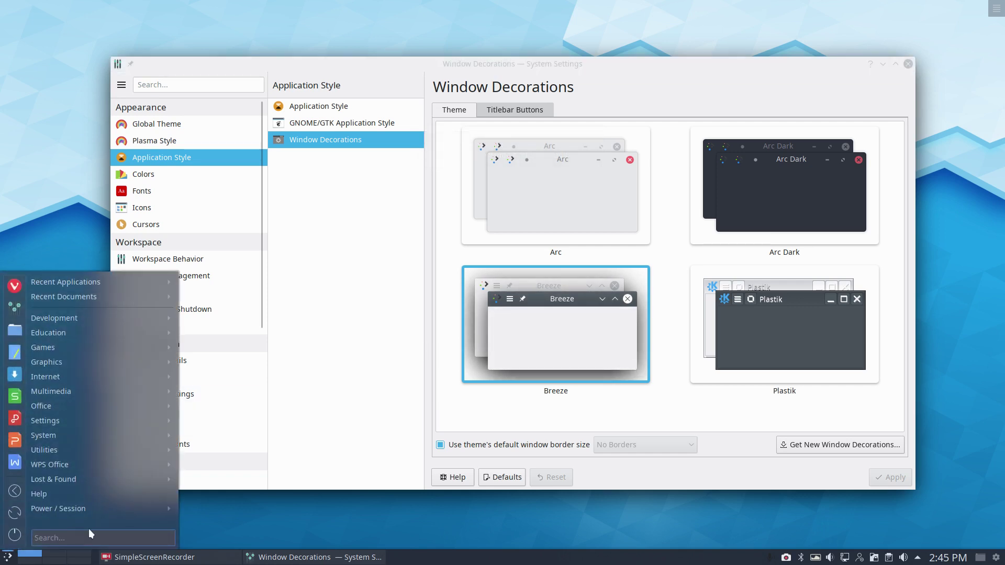
View the Colors schemes, then the Fonts page showing Noto Sans 10pt and Hack 9pt.
{"action": "mouse_move", "coordinate": [513, 359]}
{"action": "left_click", "coordinate": [206, 170]}
{"action": "left_click", "coordinate": [189, 176]}
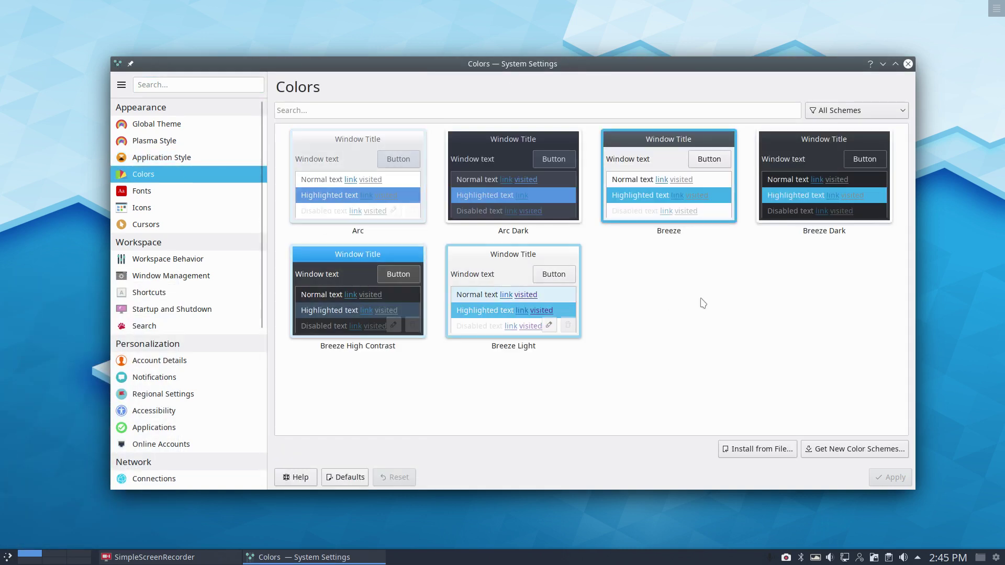
{"action": "mouse_move", "coordinate": [635, 179]}
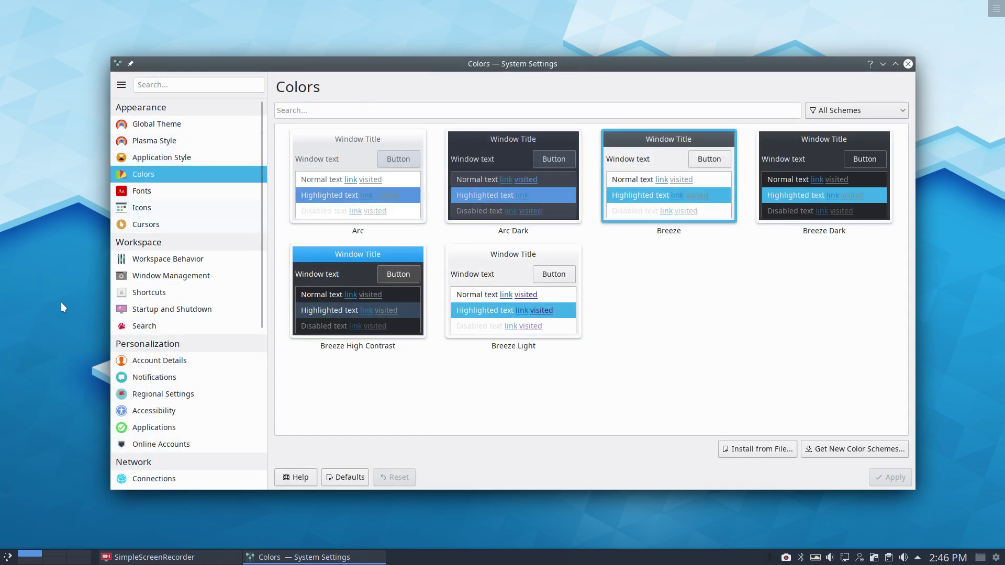
{"action": "left_click", "coordinate": [9, 557]}
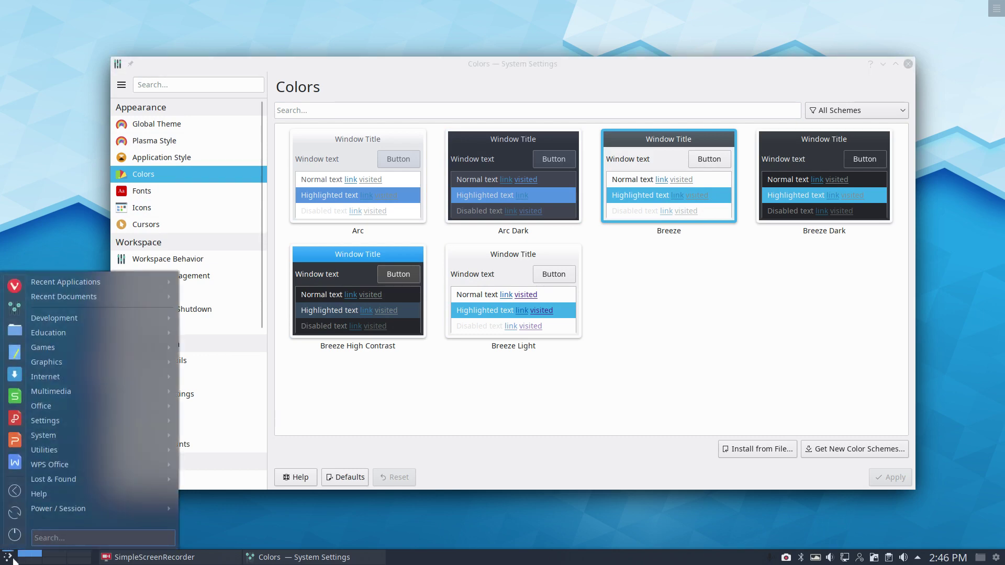
{"action": "left_click", "coordinate": [522, 415]}
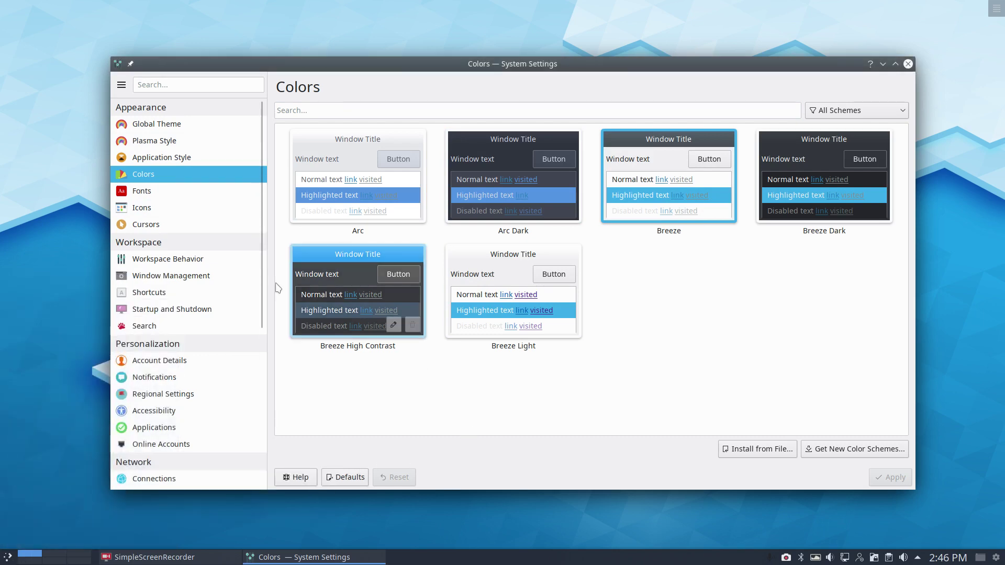
{"action": "left_click", "coordinate": [147, 191]}
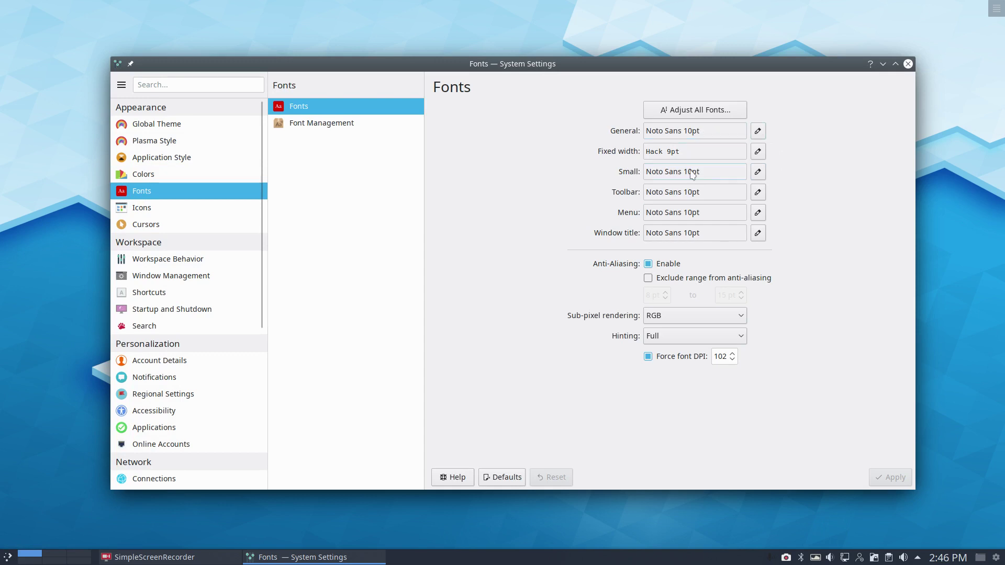
Glance at the application launcher menu, then close it.
{"action": "left_click", "coordinate": [8, 556]}
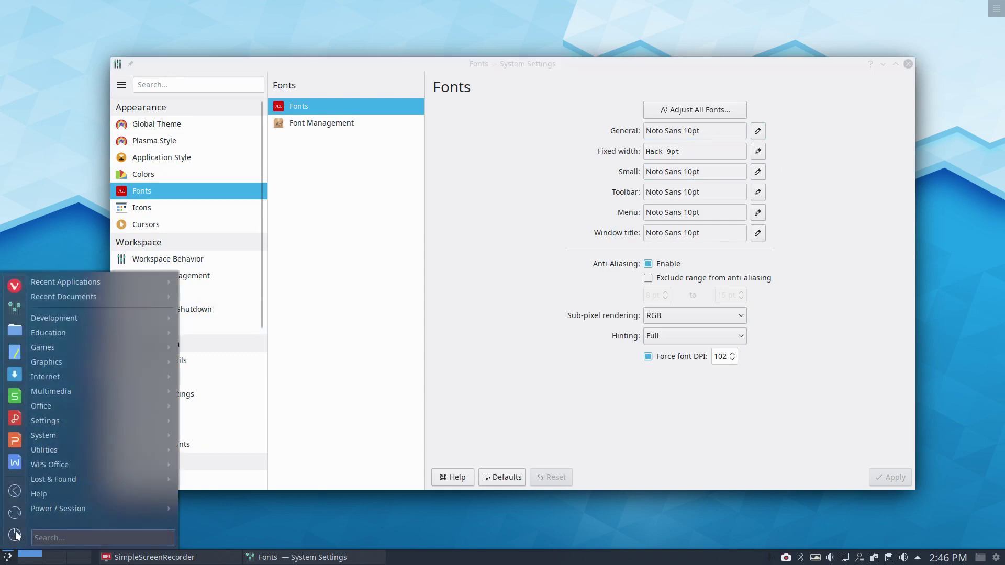
{"action": "mouse_move", "coordinate": [61, 323]}
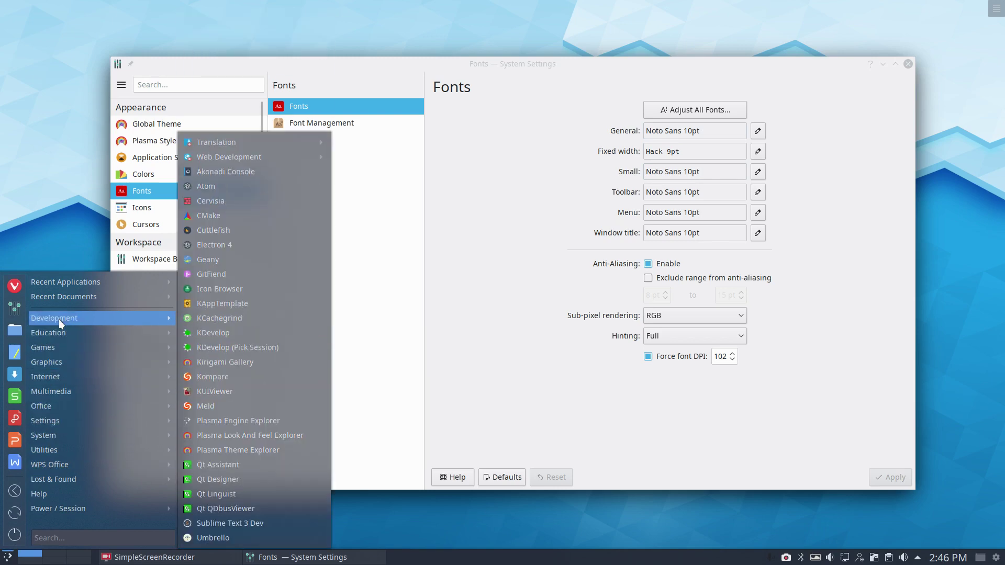
{"action": "left_click", "coordinate": [547, 332]}
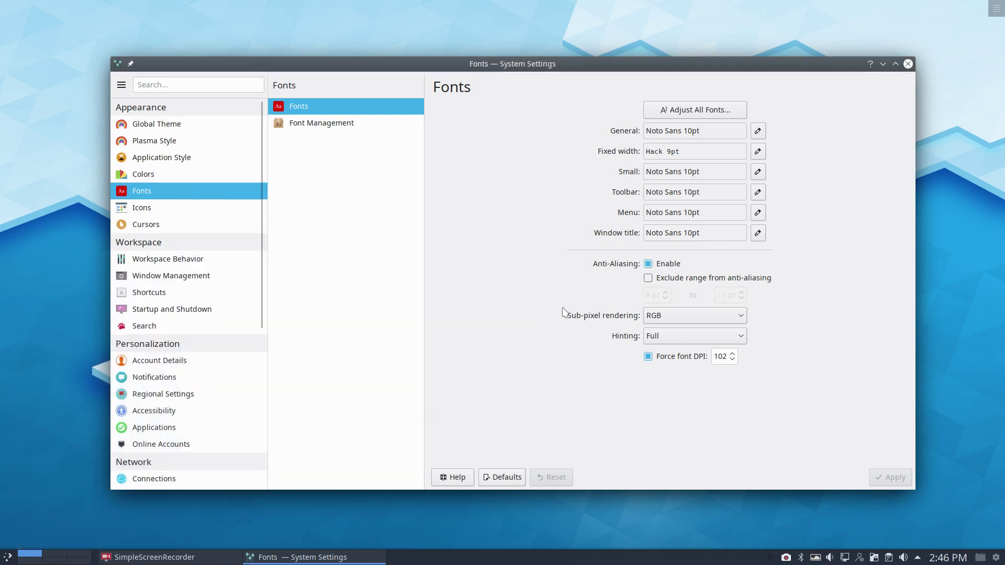
Set all fonts, Noto Sans and Hack fixed-width, to size 11 via Adjust All Fonts.
{"action": "left_click", "coordinate": [707, 110]}
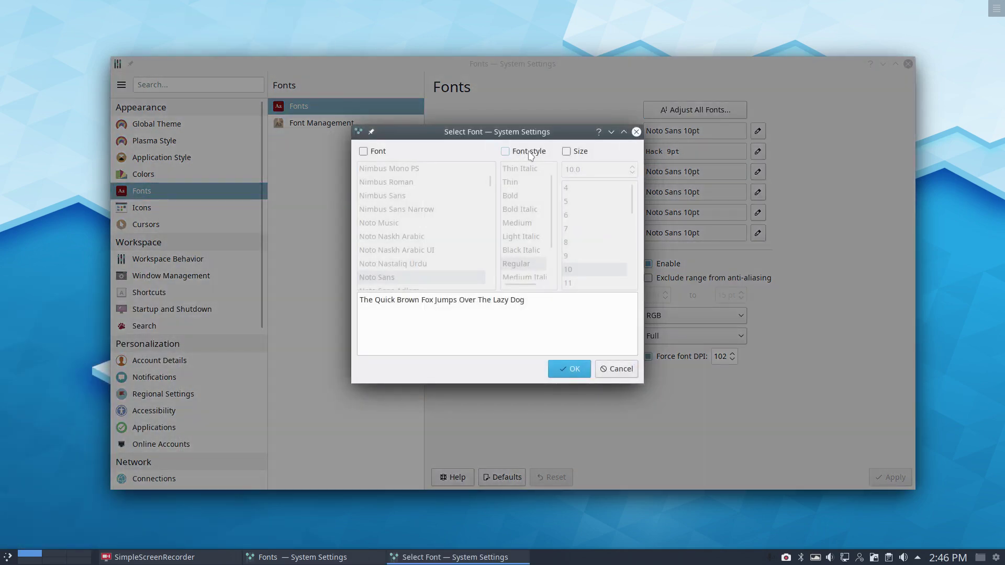
{"action": "left_click", "coordinate": [566, 152]}
{"action": "left_click", "coordinate": [569, 283]}
{"action": "left_click", "coordinate": [570, 370]}
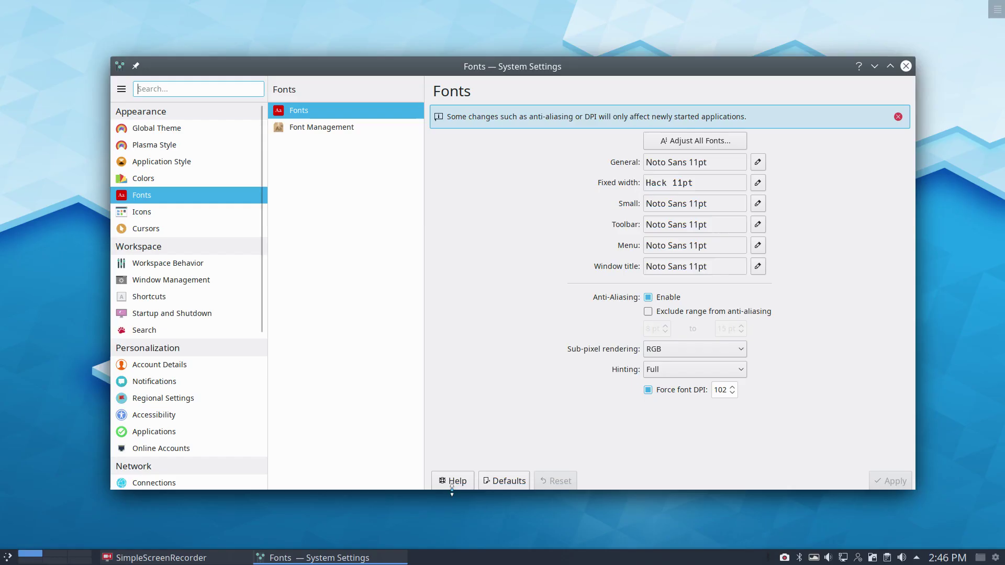
Browse the application launcher menu categories.
{"action": "left_click", "coordinate": [7, 556]}
{"action": "mouse_move", "coordinate": [61, 322]}
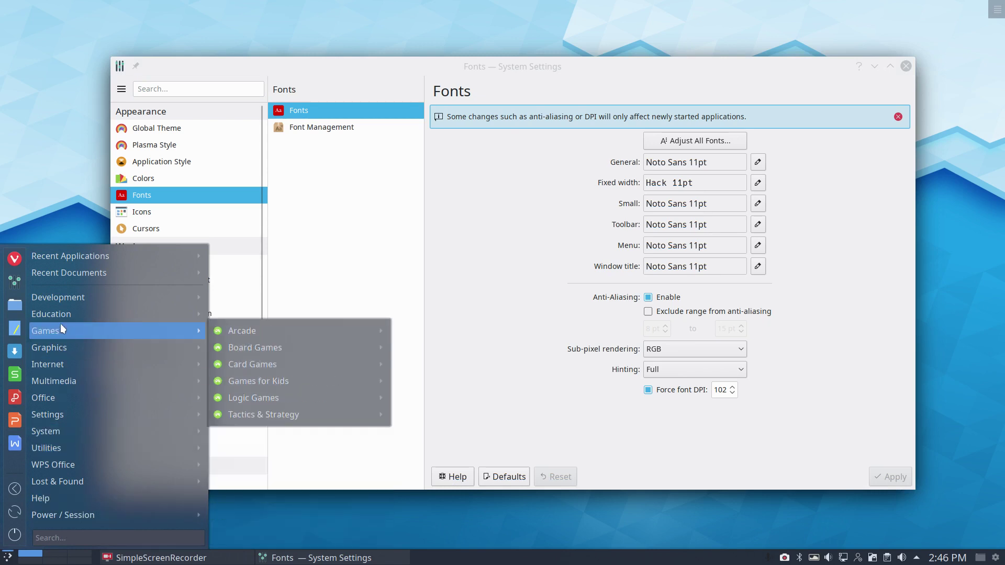
{"action": "mouse_move", "coordinate": [68, 297]}
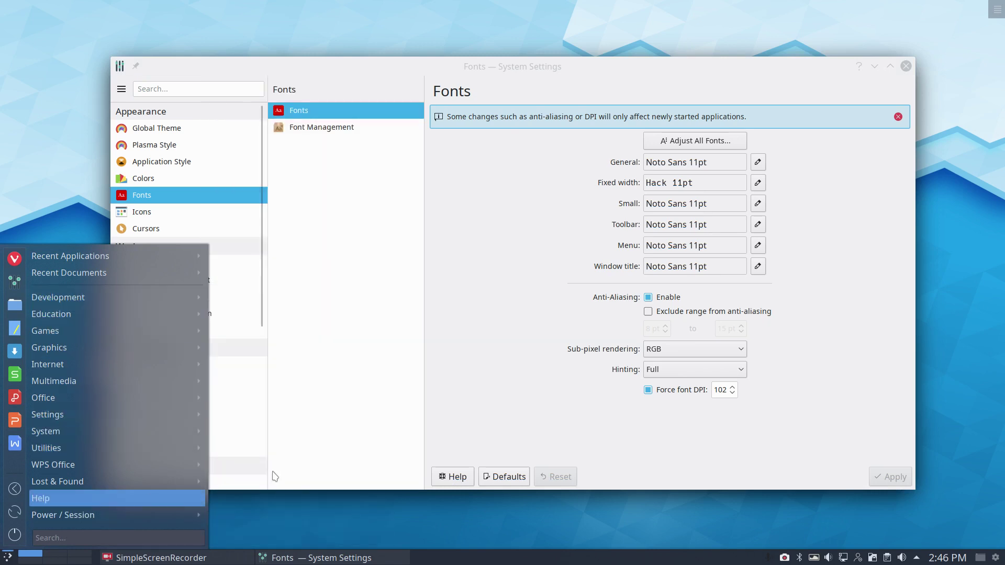
Open the Icons page with Surfn Arc Breeze in use, then browse and close the launcher.
{"action": "left_click", "coordinate": [450, 345]}
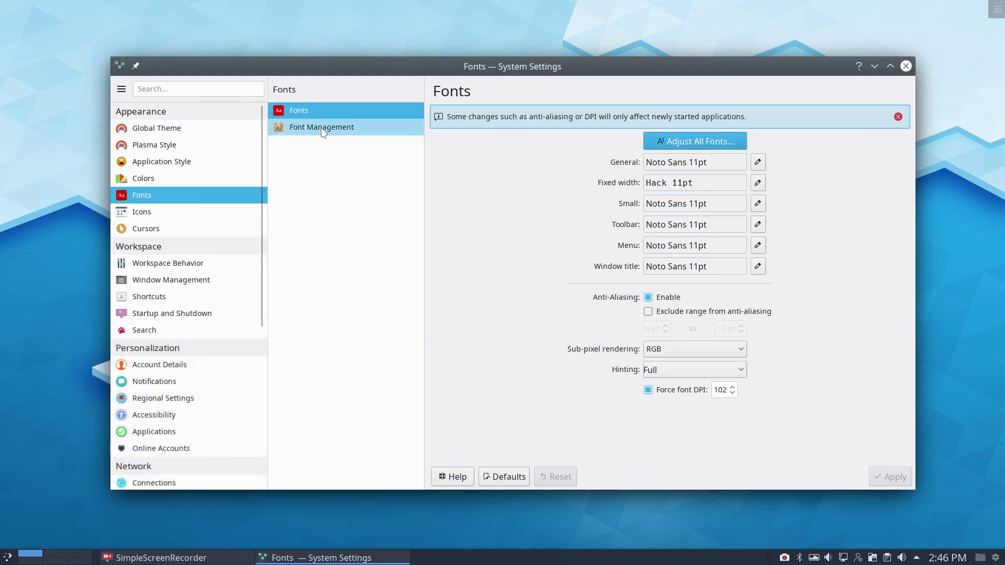
{"action": "left_click", "coordinate": [173, 215]}
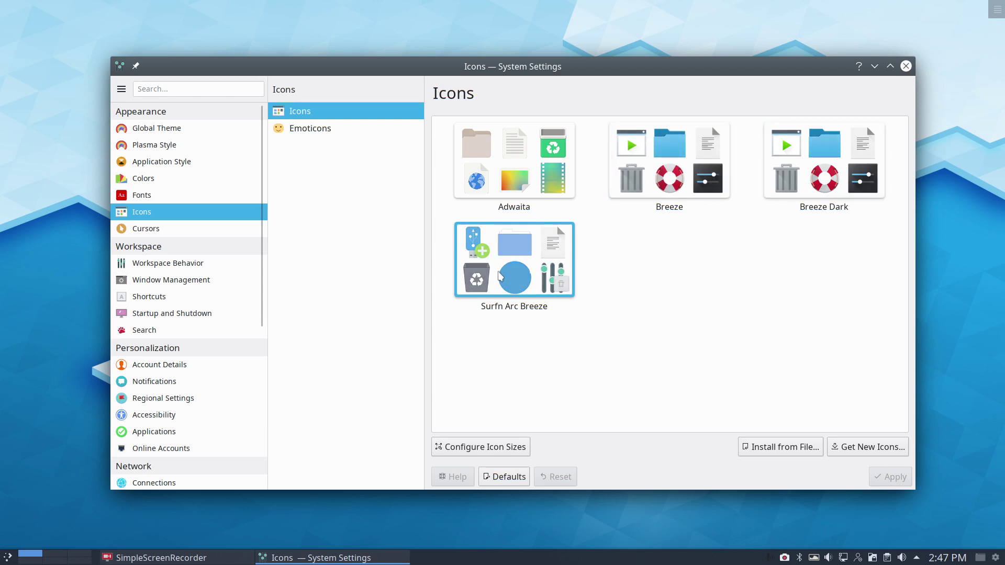
{"action": "left_click", "coordinate": [7, 558]}
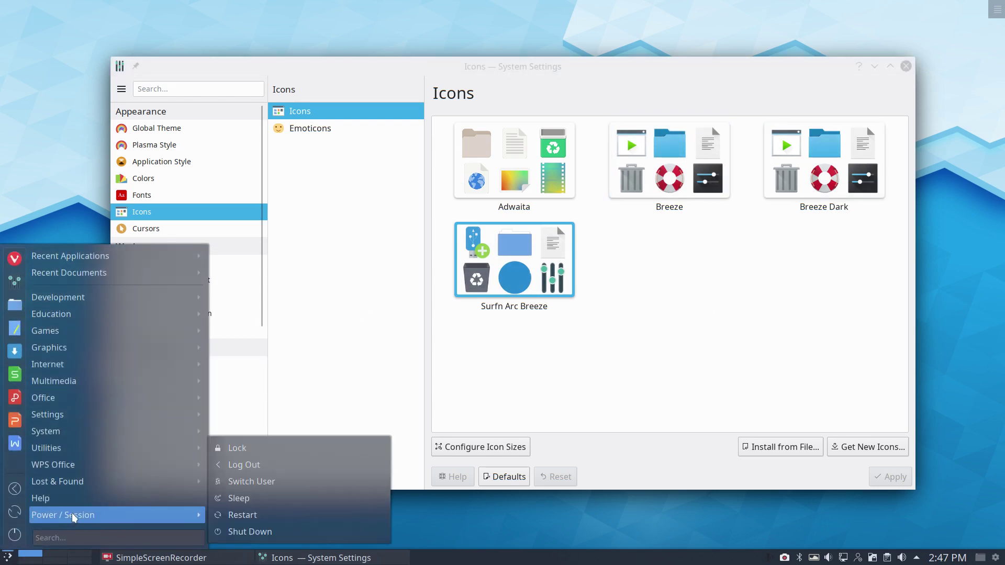
{"action": "mouse_move", "coordinate": [84, 483]}
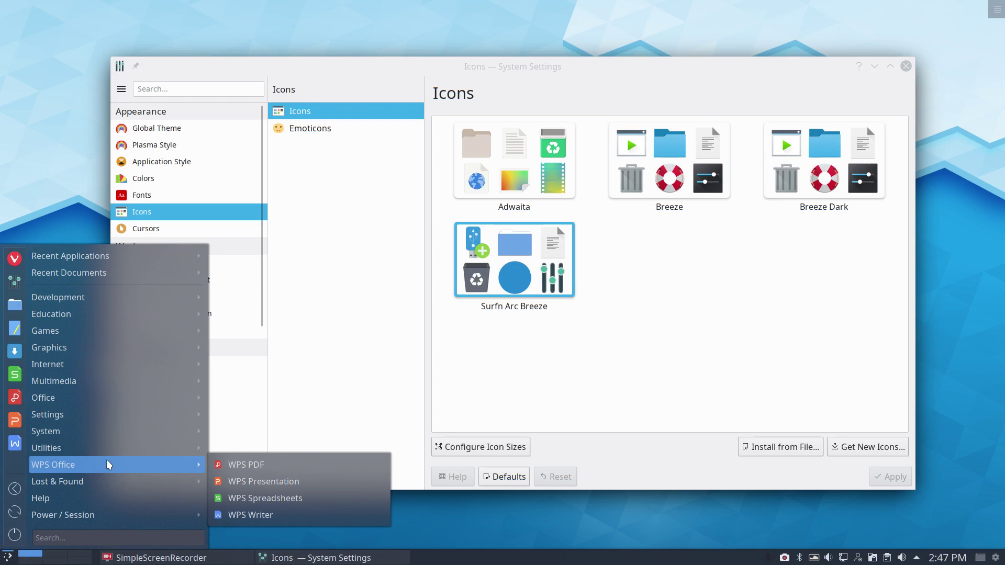
{"action": "mouse_move", "coordinate": [118, 448]}
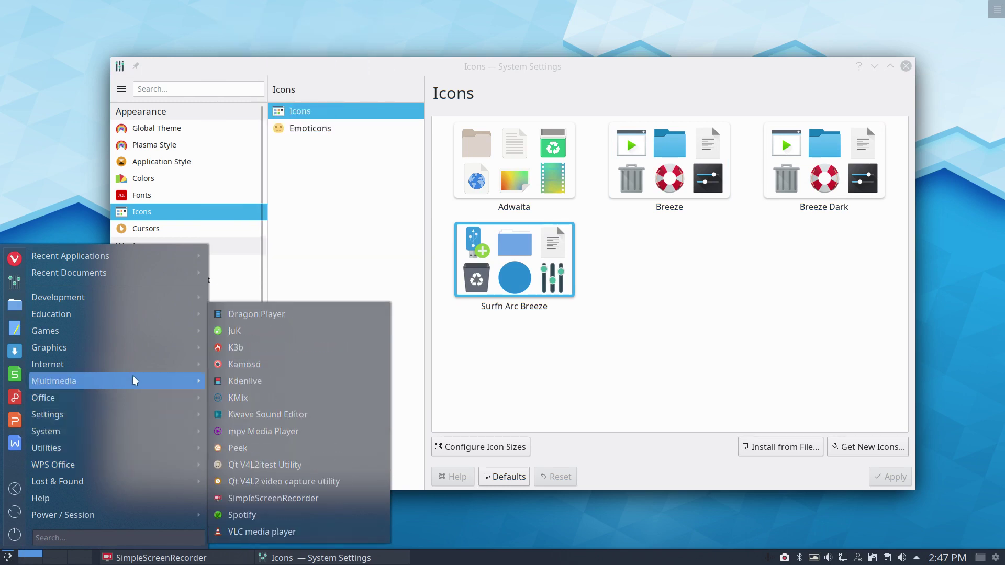
{"action": "mouse_move", "coordinate": [141, 298]}
{"action": "left_click", "coordinate": [513, 352]}
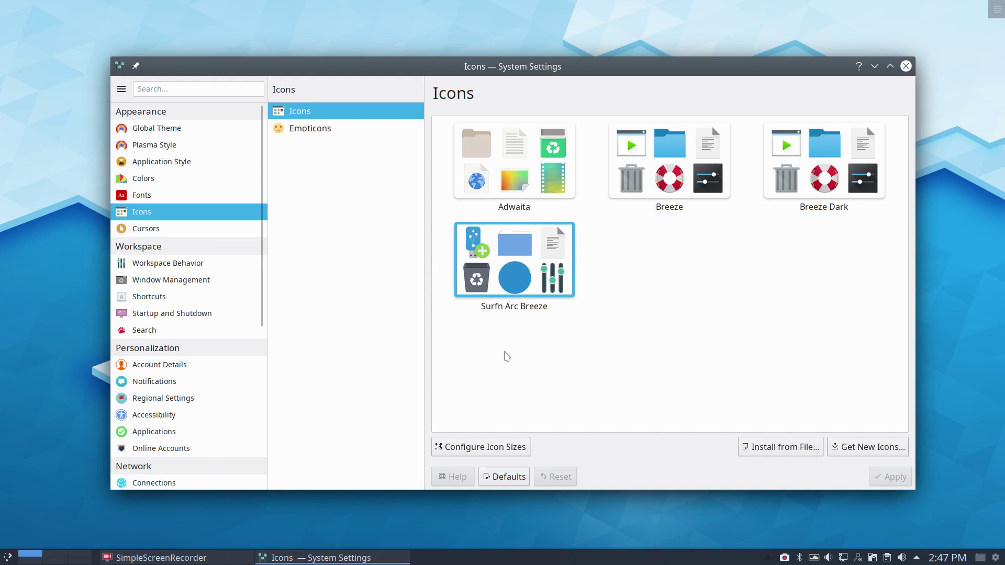
Show the Cursors page with Adwaita, Breeze and Breeze Light, briefly revisiting Icons.
{"action": "left_click", "coordinate": [182, 230]}
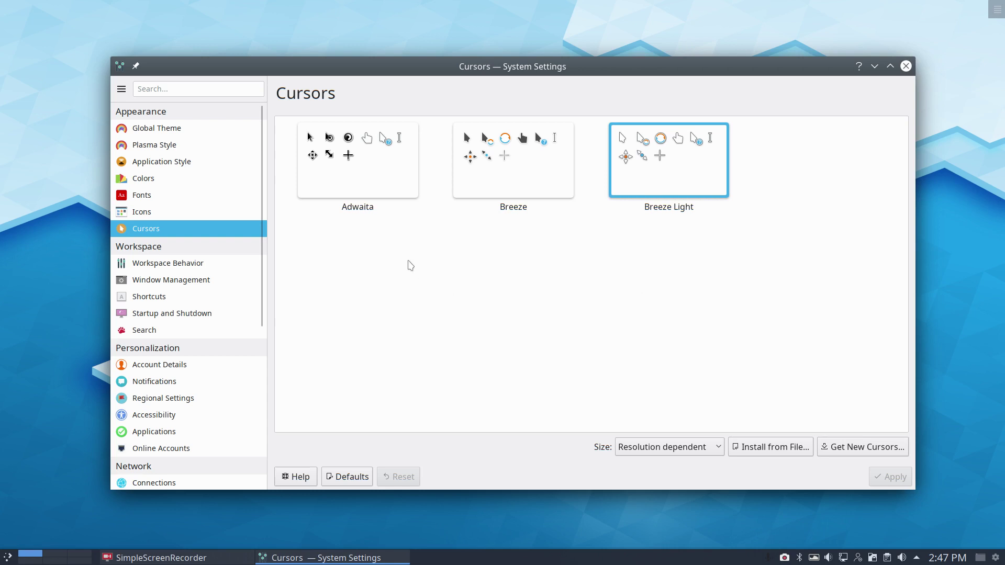
{"action": "left_click", "coordinate": [226, 211]}
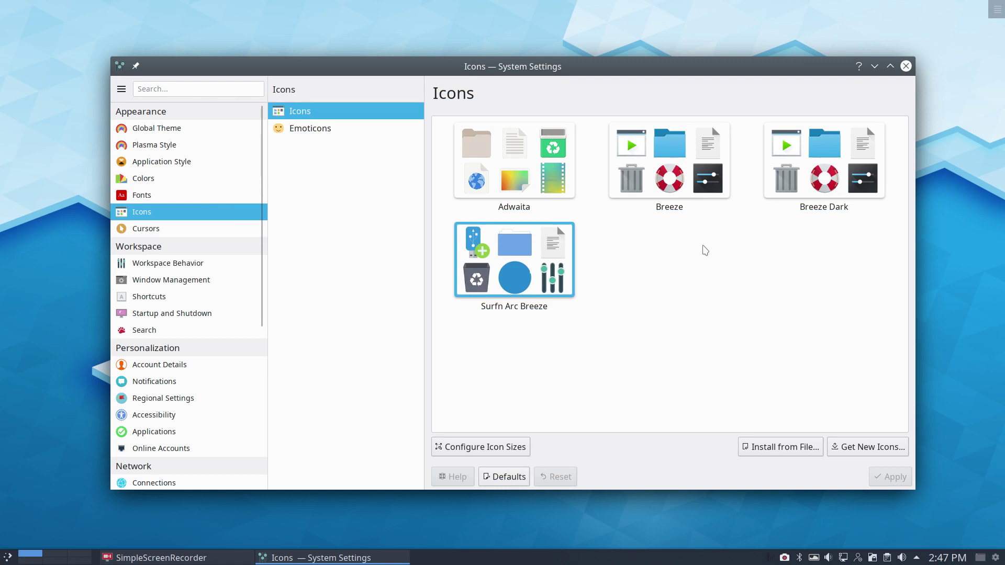
{"action": "left_click", "coordinate": [207, 229]}
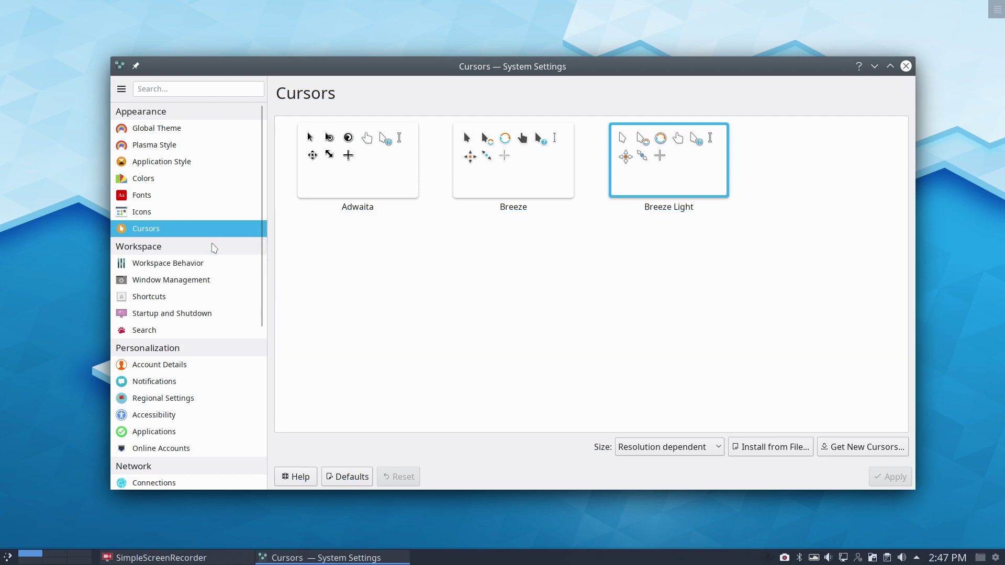
Maximize System Settings and expand the ArcoLinux group under Custom Shortcuts.
{"action": "double_click", "coordinate": [477, 66]}
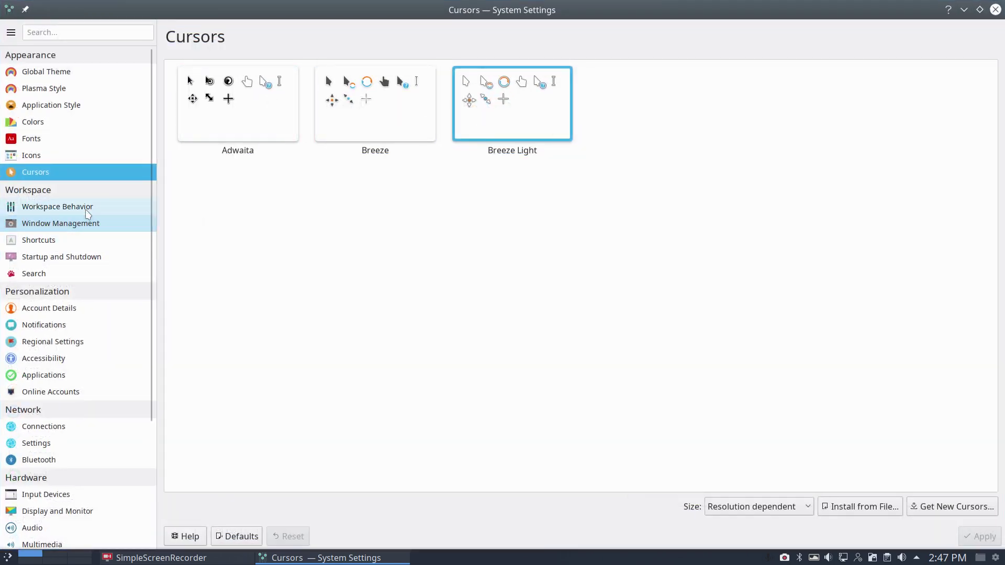
{"action": "left_click", "coordinate": [89, 209]}
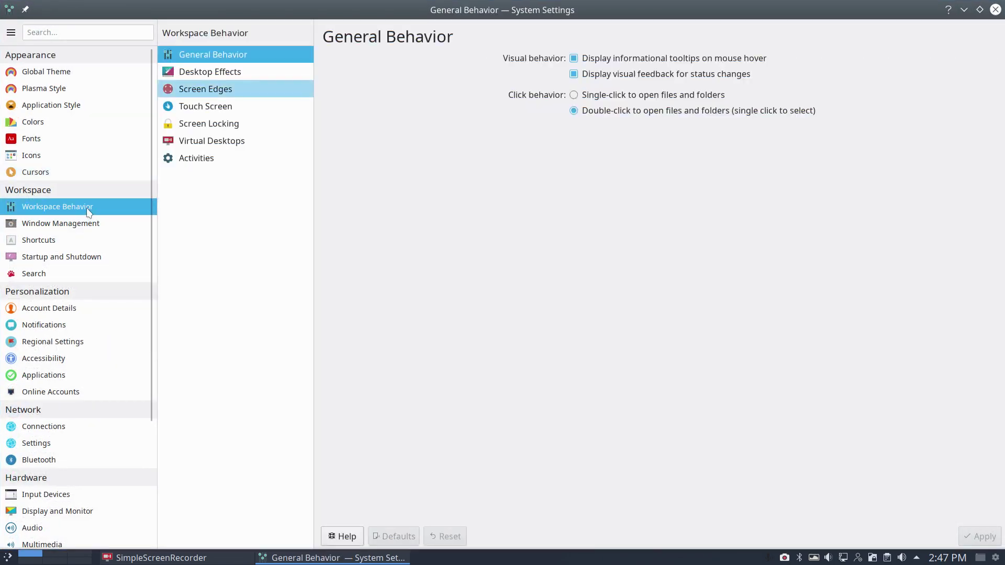
{"action": "left_click", "coordinate": [233, 76]}
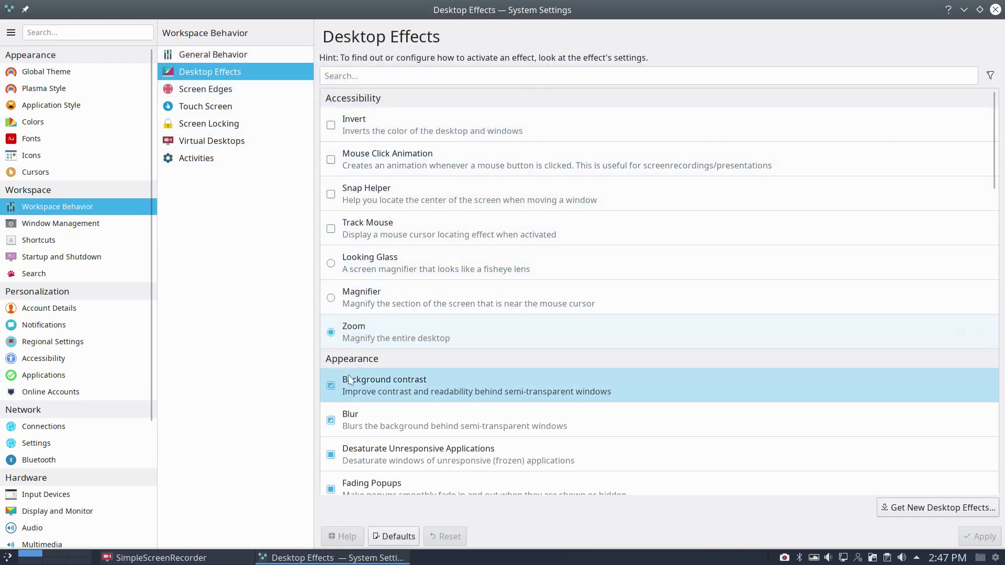
{"action": "left_click", "coordinate": [73, 224]}
{"action": "left_click", "coordinate": [86, 242]}
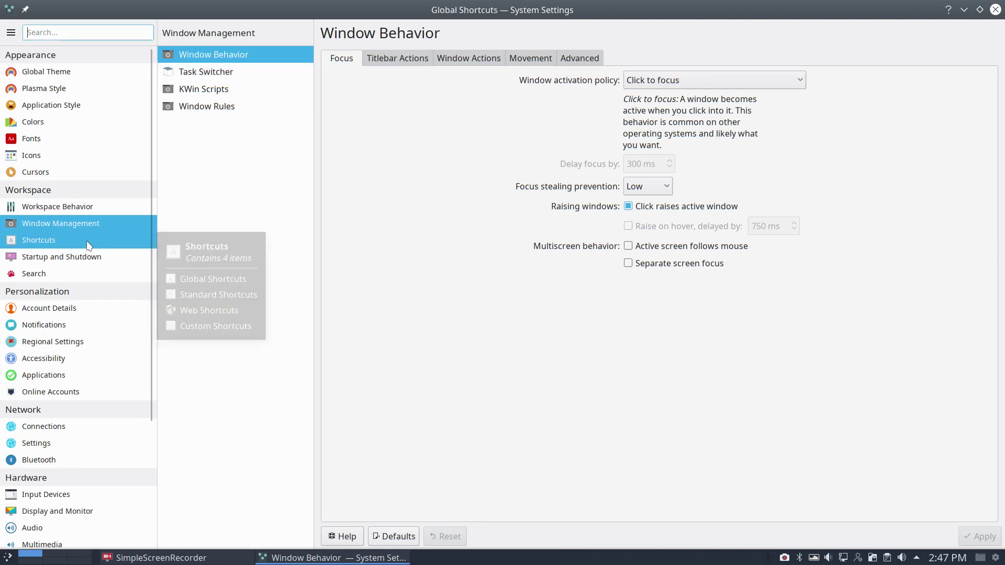
{"action": "left_click", "coordinate": [179, 112]}
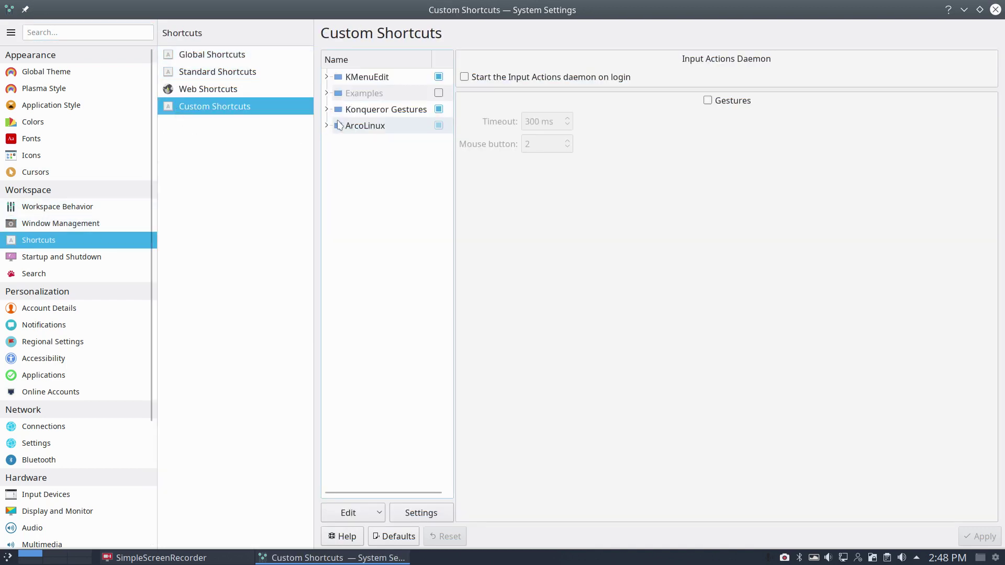
{"action": "left_click", "coordinate": [327, 126]}
{"action": "scroll", "coordinate": [384, 299], "scroll_direction": "down", "scroll_amount": 5}
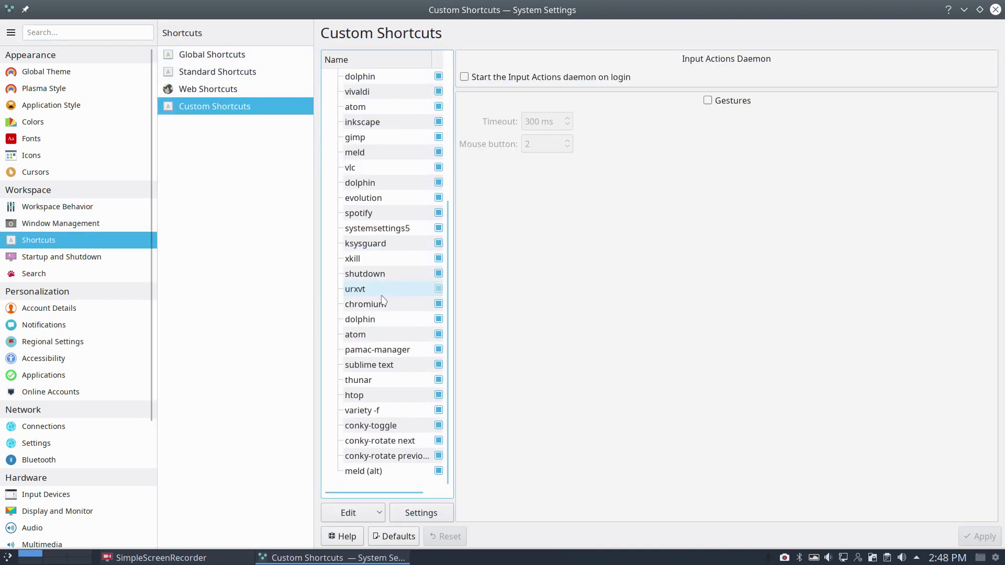
{"action": "scroll", "coordinate": [384, 300], "scroll_direction": "up", "scroll_amount": 2}
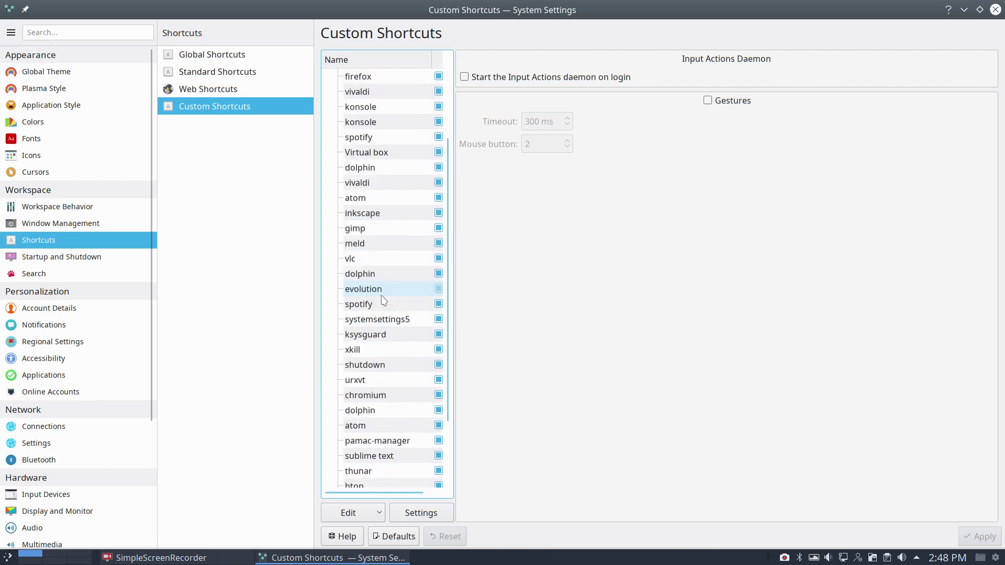
Test Ctrl+F1/F2/F3 desktop switching, then view Global Shortcuts and step back to Custom Shortcuts.
{"action": "key", "text": "ctrl+F3"}
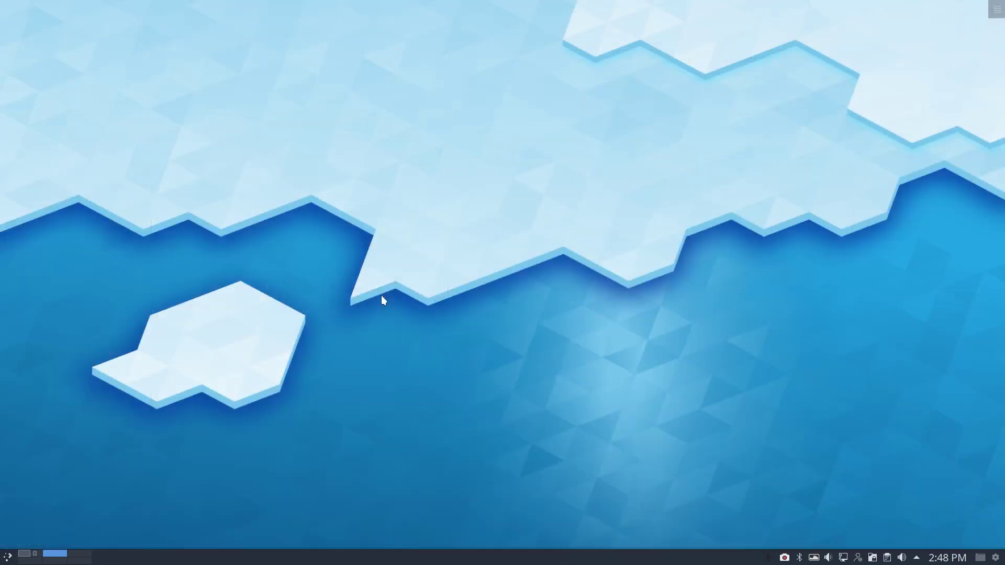
{"action": "key", "text": "ctrl+F1"}
{"action": "key", "text": "ctrl+F3"}
{"action": "key", "text": "ctrl+F1"}
{"action": "key", "text": "ctrl+F2"}
{"action": "key", "text": "ctrl+F1"}
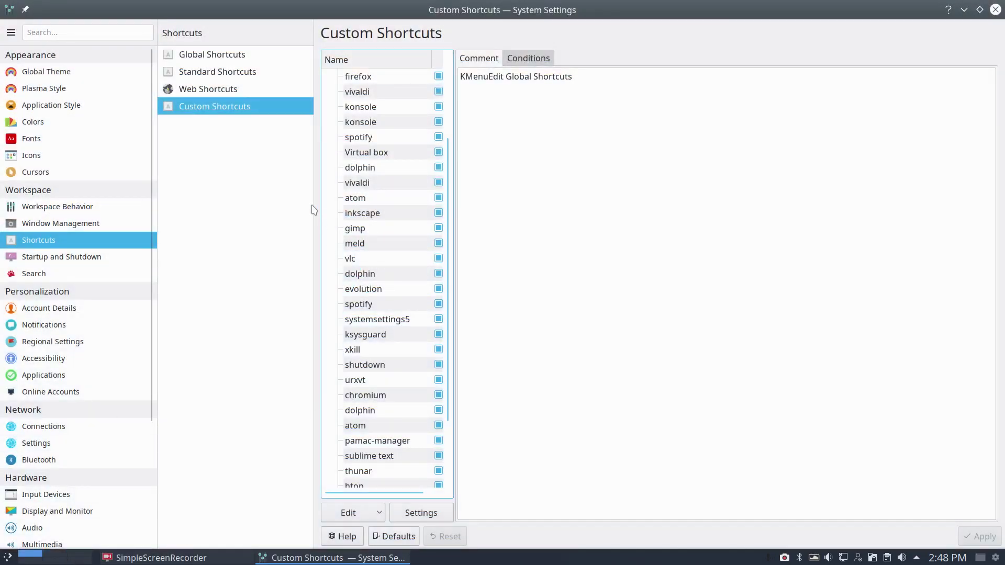
{"action": "left_click", "coordinate": [212, 55]}
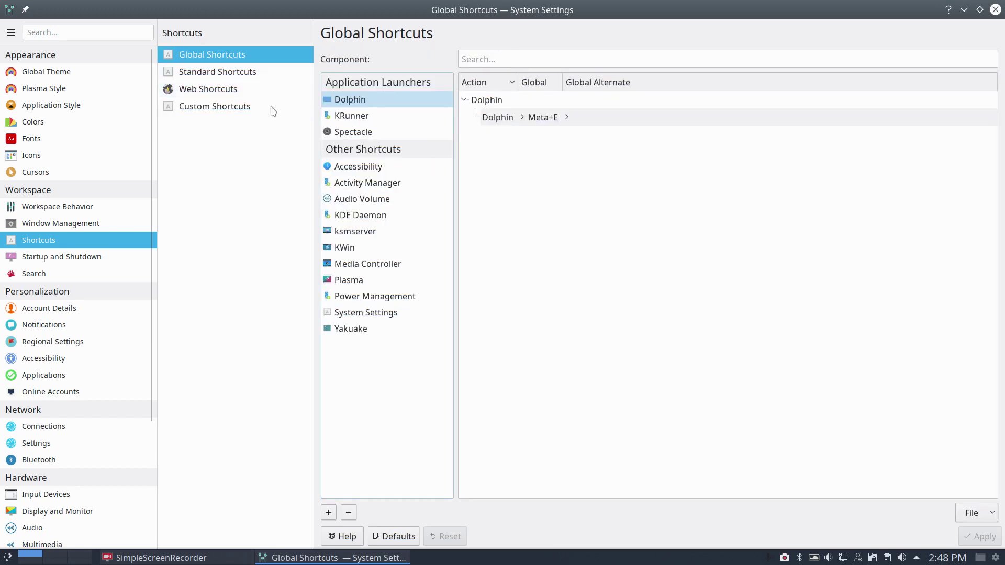
{"action": "key", "text": "Down"}
{"action": "key", "text": "Down"}
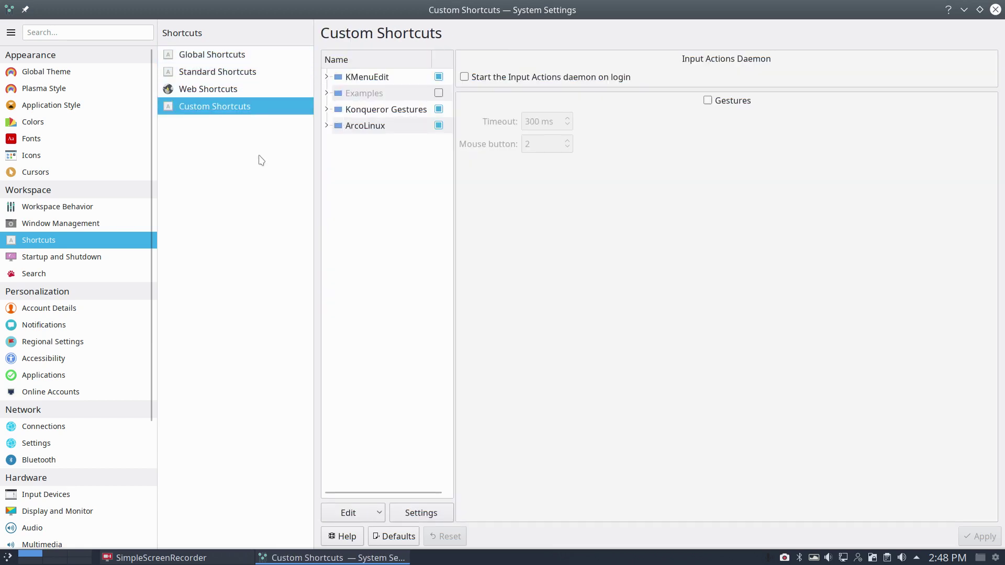
Review the splash screens under Startup and Shutdown, then open the Input Devices Keyboard page.
{"action": "left_click", "coordinate": [62, 258]}
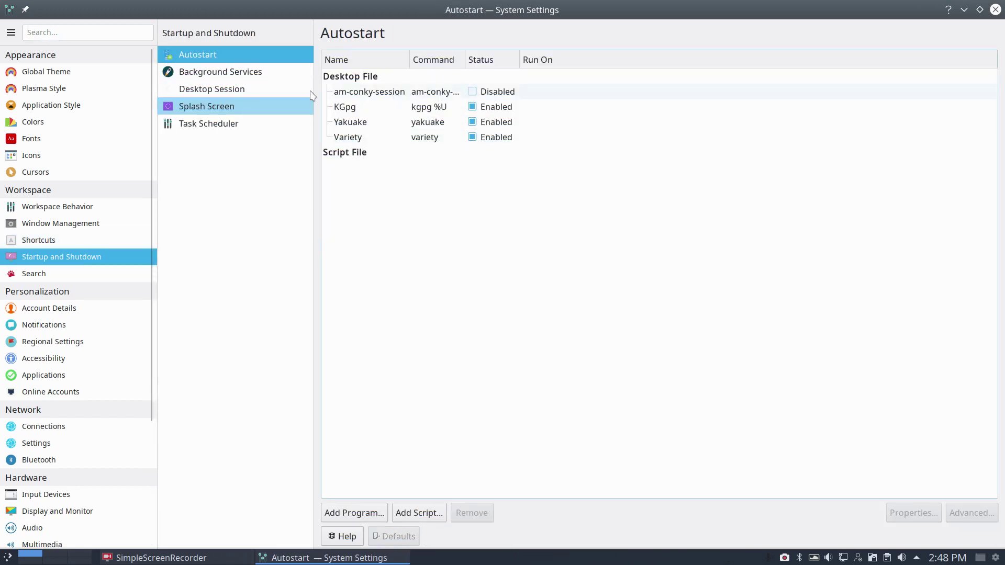
{"action": "left_click", "coordinate": [238, 108]}
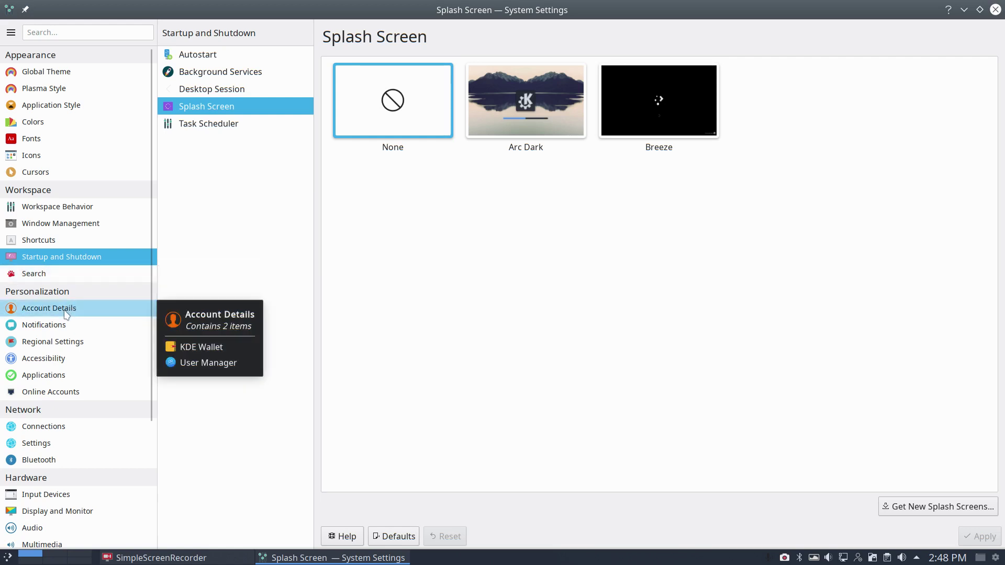
{"action": "left_click", "coordinate": [47, 496]}
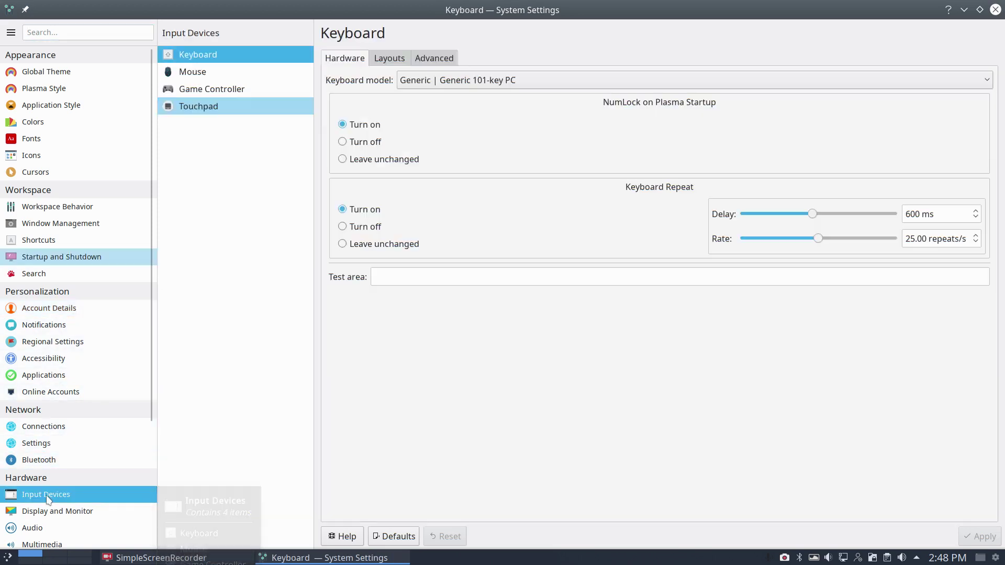
Toggle NumLock at startup off and back to Turn on, then apply.
{"action": "left_click", "coordinate": [363, 144]}
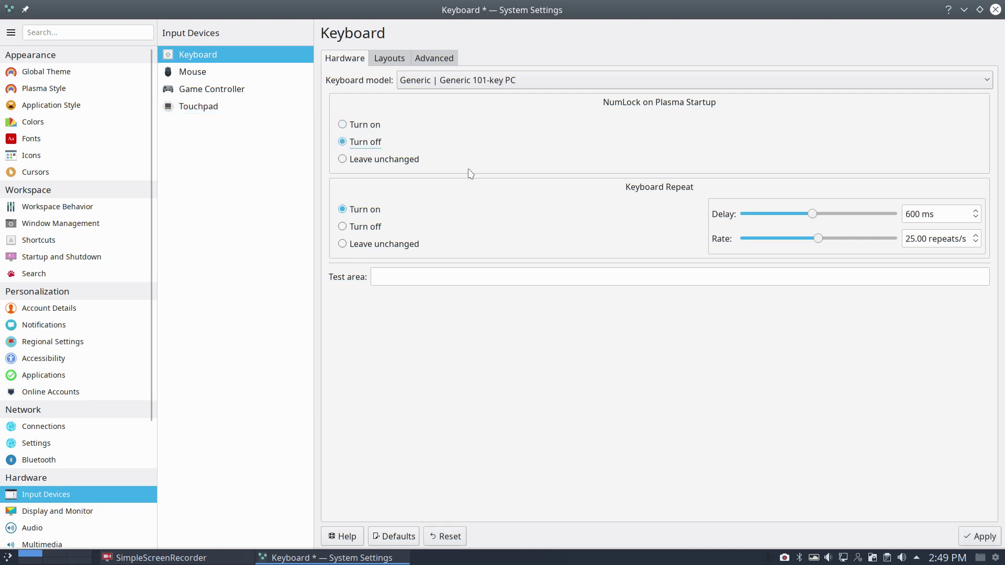
{"action": "left_click", "coordinate": [344, 127]}
{"action": "left_click", "coordinate": [969, 537]}
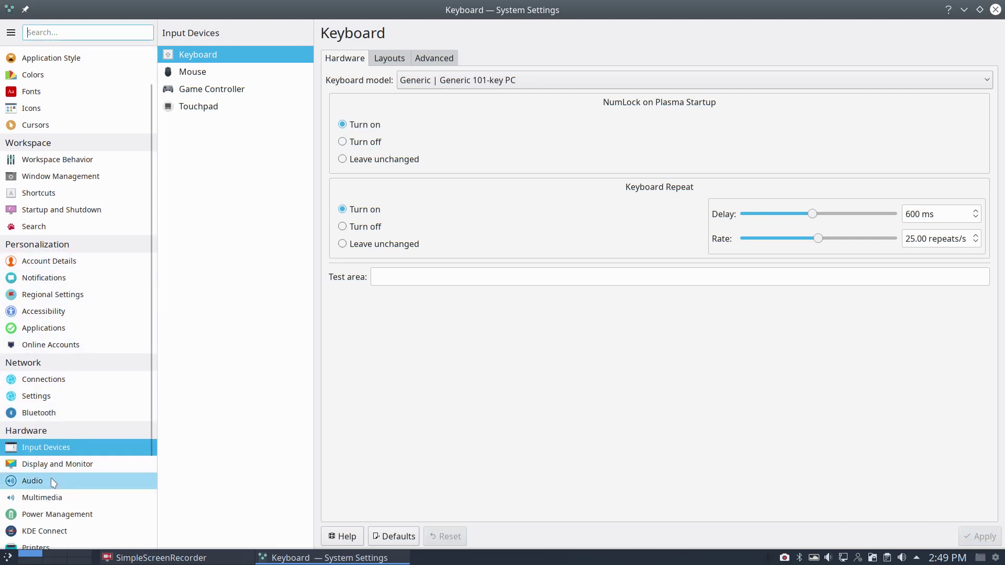
Scroll the sidebar down and open the Systemd module.
{"action": "scroll", "coordinate": [55, 481], "scroll_direction": "down", "scroll_amount": 5}
{"action": "scroll", "coordinate": [56, 487], "scroll_direction": "down", "scroll_amount": 1}
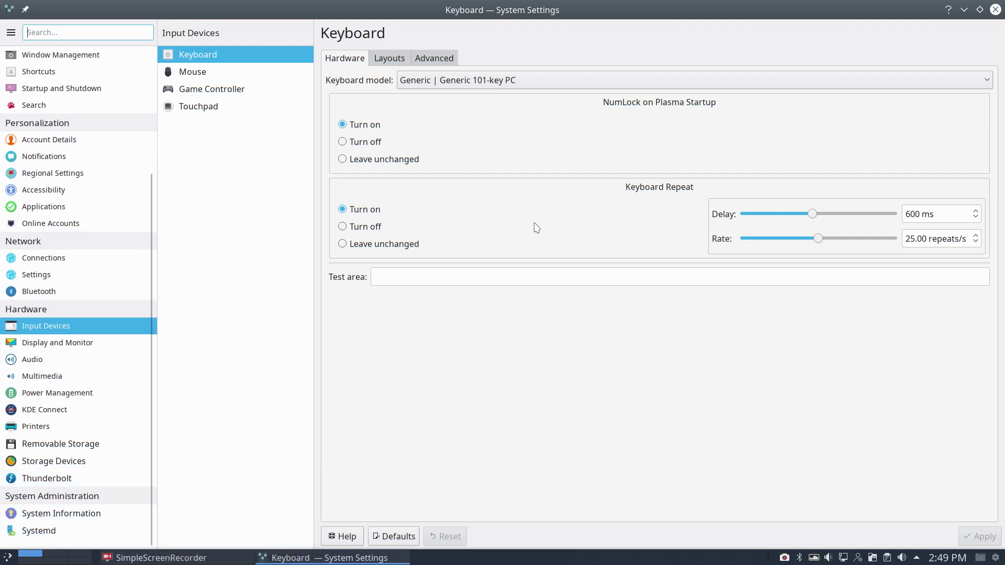
{"action": "left_click", "coordinate": [70, 529]}
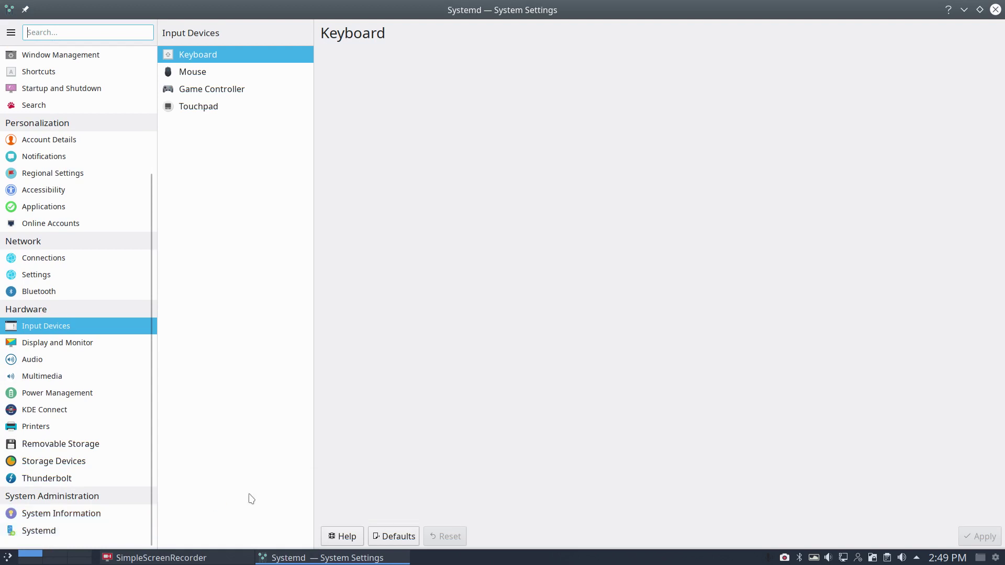
Show the Systemd units list and scroll through it.
{"action": "left_click", "coordinate": [92, 534]}
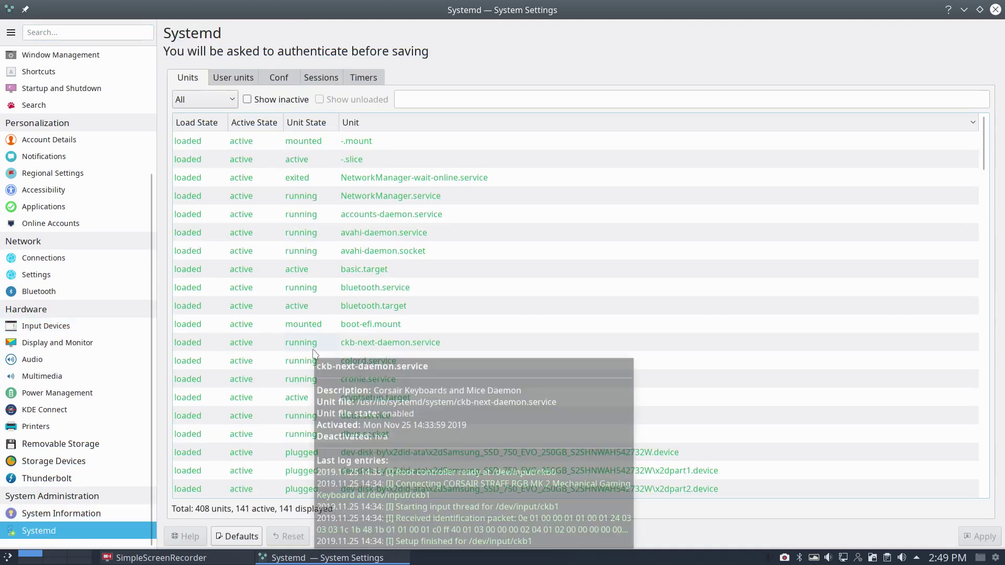
{"action": "mouse_move", "coordinate": [609, 328]}
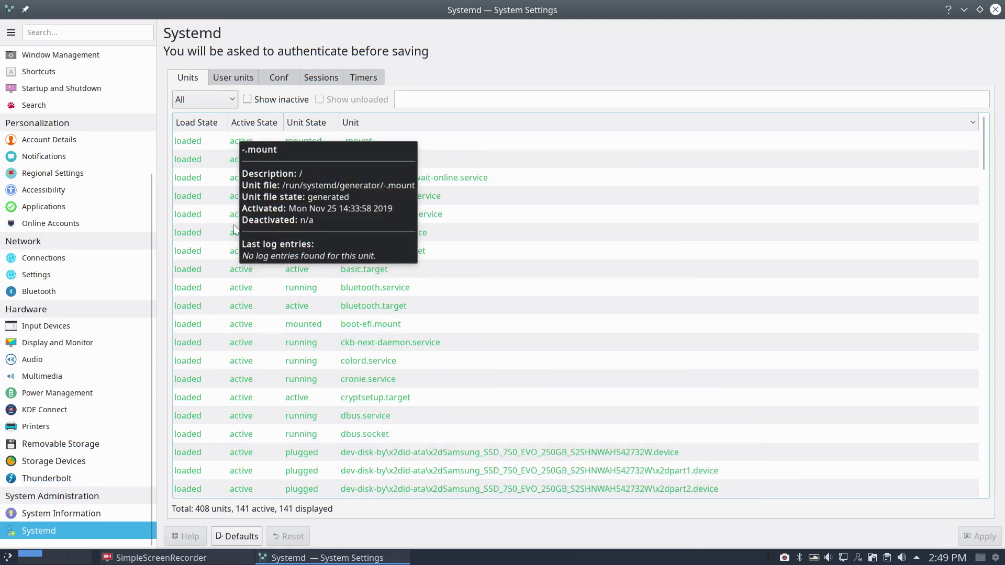
{"action": "mouse_move", "coordinate": [234, 230]}
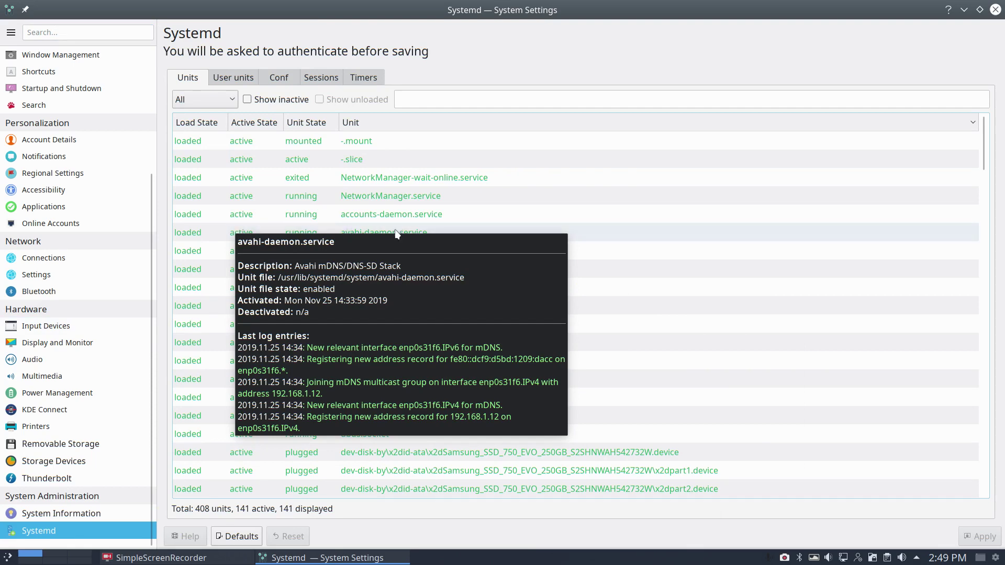
{"action": "mouse_move", "coordinate": [374, 367]}
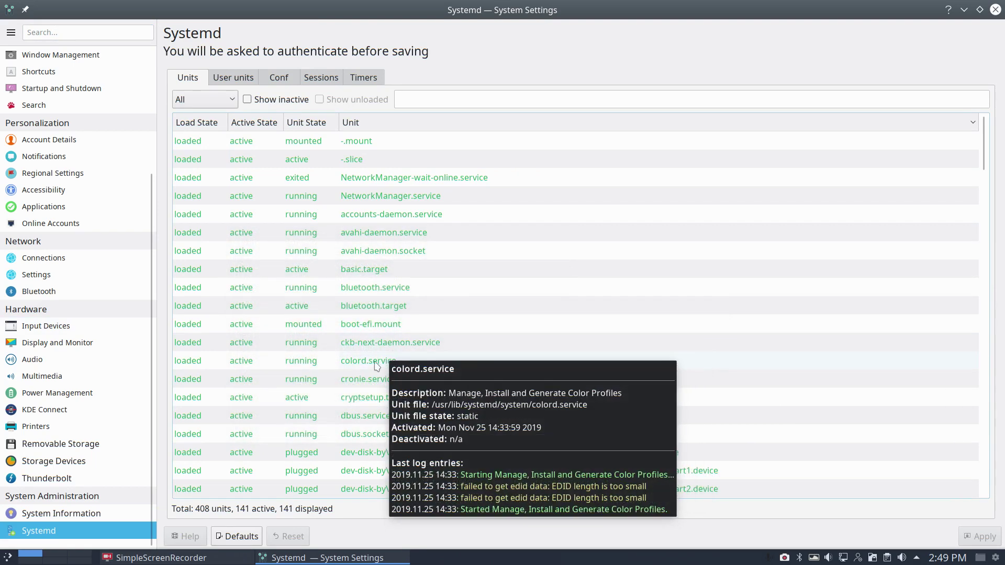
{"action": "scroll", "coordinate": [373, 368], "scroll_direction": "down", "scroll_amount": 6}
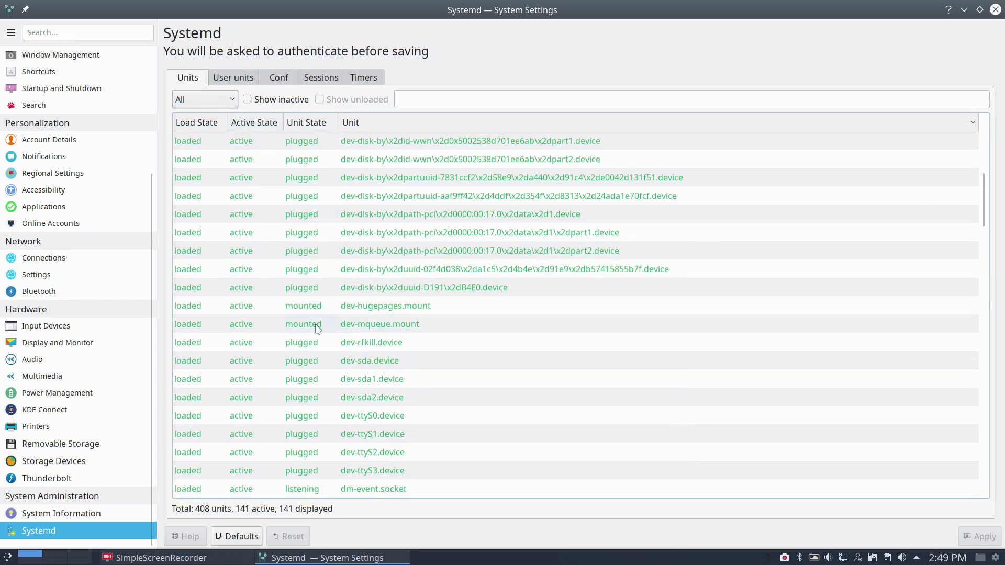
{"action": "scroll", "coordinate": [316, 328], "scroll_direction": "down", "scroll_amount": 15}
{"action": "scroll", "coordinate": [317, 327], "scroll_direction": "down", "scroll_amount": 18}
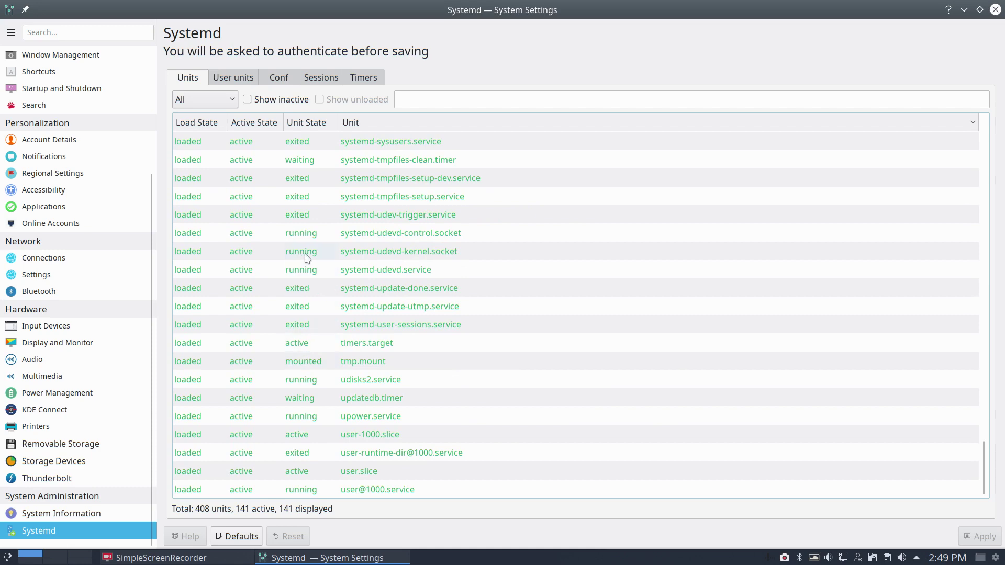
{"action": "scroll", "coordinate": [313, 215], "scroll_direction": "up", "scroll_amount": 3}
Step through the User units, Conf, Sessions and Timers tabs, ending on seven timers.
{"action": "left_click", "coordinate": [234, 83]}
{"action": "left_click", "coordinate": [277, 80]}
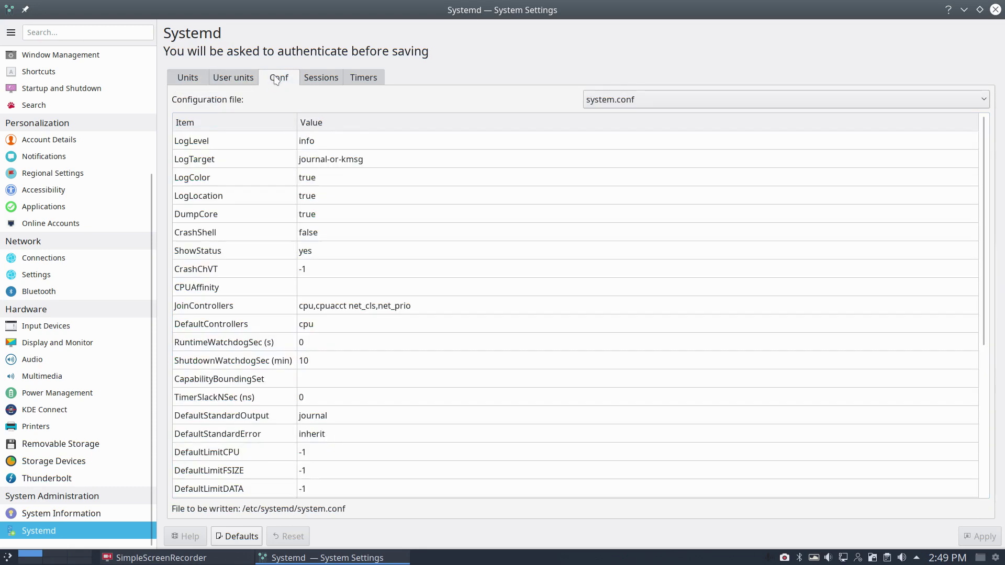
{"action": "left_click", "coordinate": [320, 79]}
{"action": "left_click", "coordinate": [355, 80]}
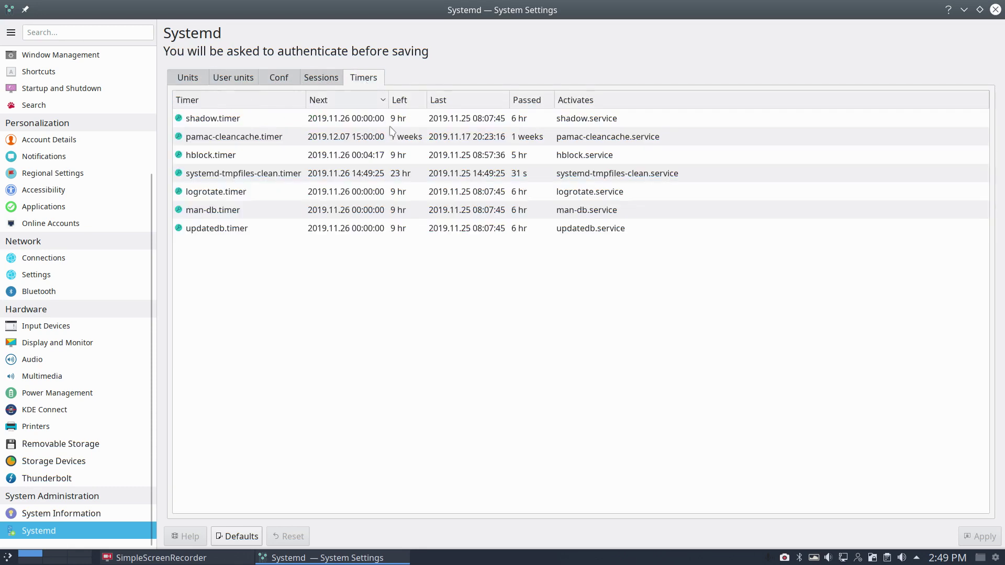
Close System Settings and show the Development category in the application launcher.
{"action": "left_click", "coordinate": [995, 10]}
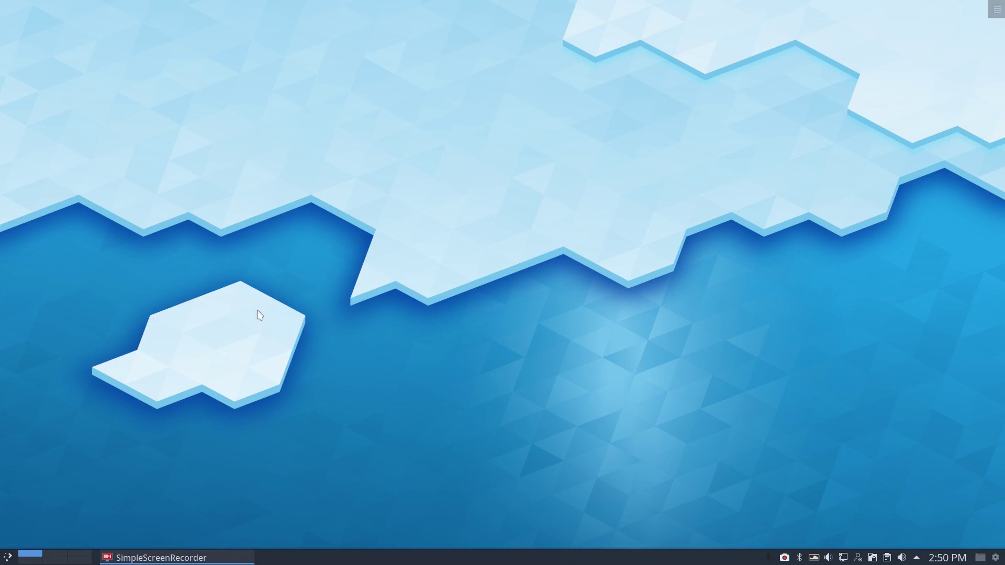
{"action": "left_click", "coordinate": [6, 558]}
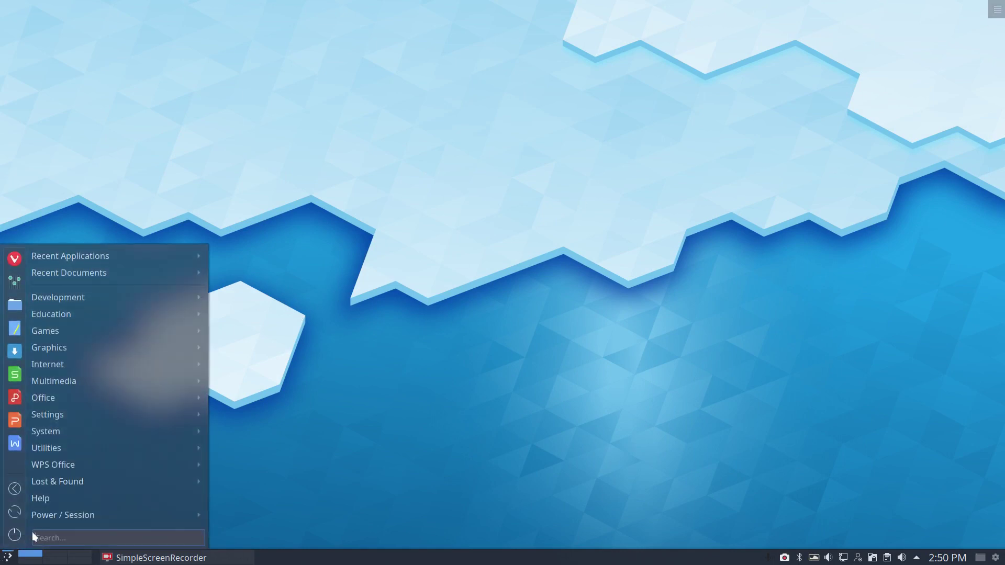
{"action": "mouse_move", "coordinate": [65, 435]}
{"action": "mouse_move", "coordinate": [74, 342]}
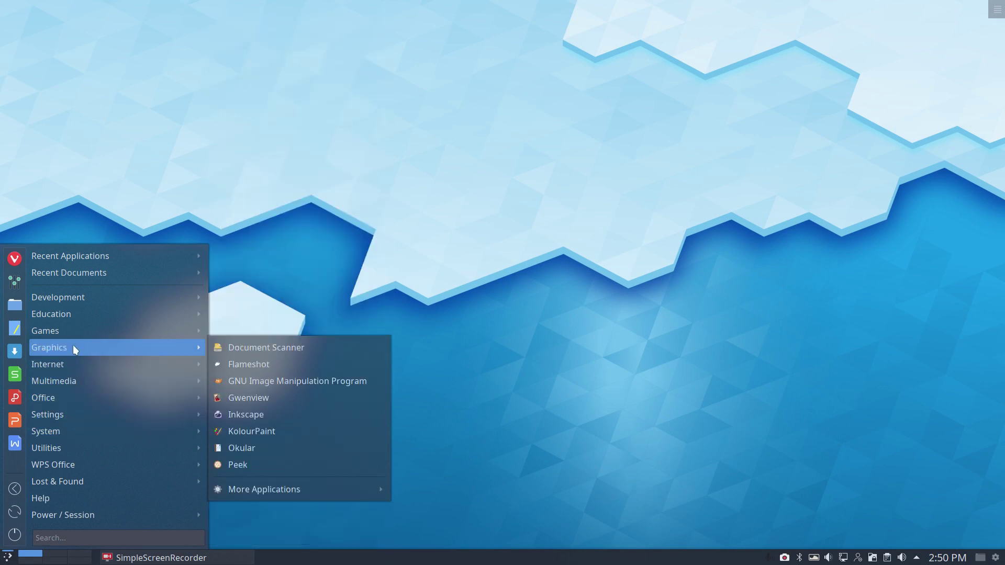
{"action": "mouse_move", "coordinate": [94, 300]}
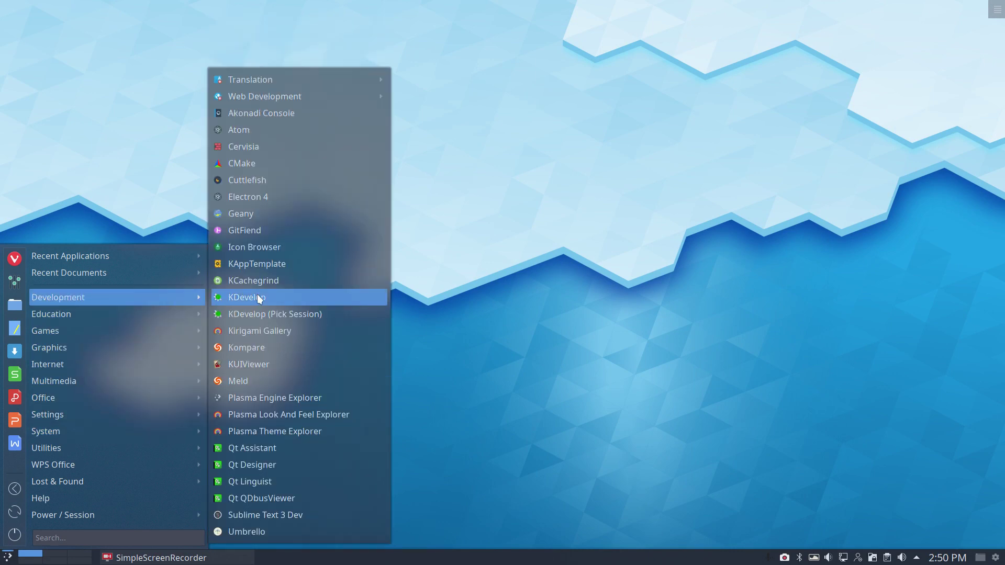